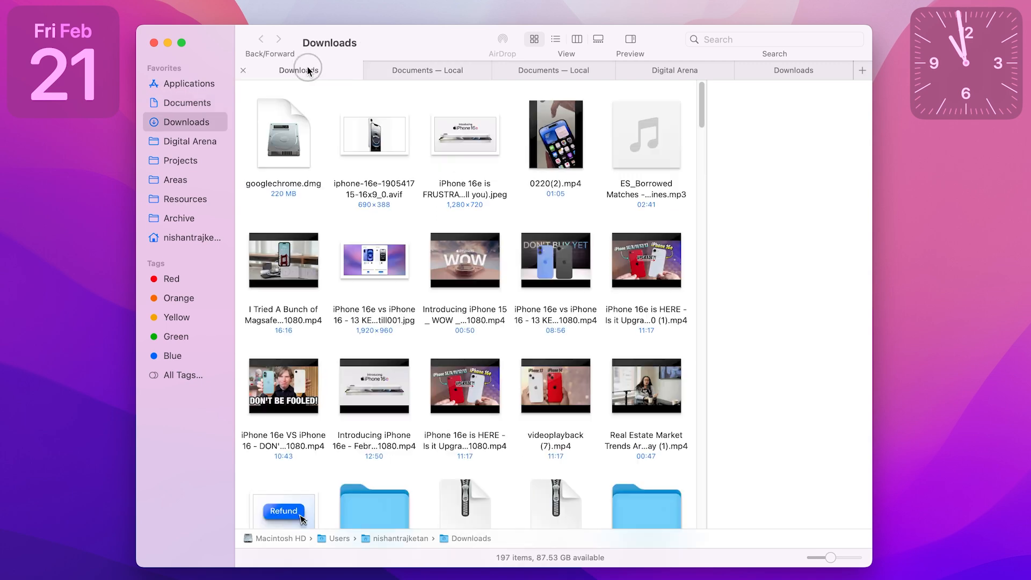
Step: Move googlechrome.dmg from Downloads into Documents, and from there into the Digital Arena folder, by way of the open tabs
left_click(286, 148)
left_click_drag(287, 148, 427, 220)
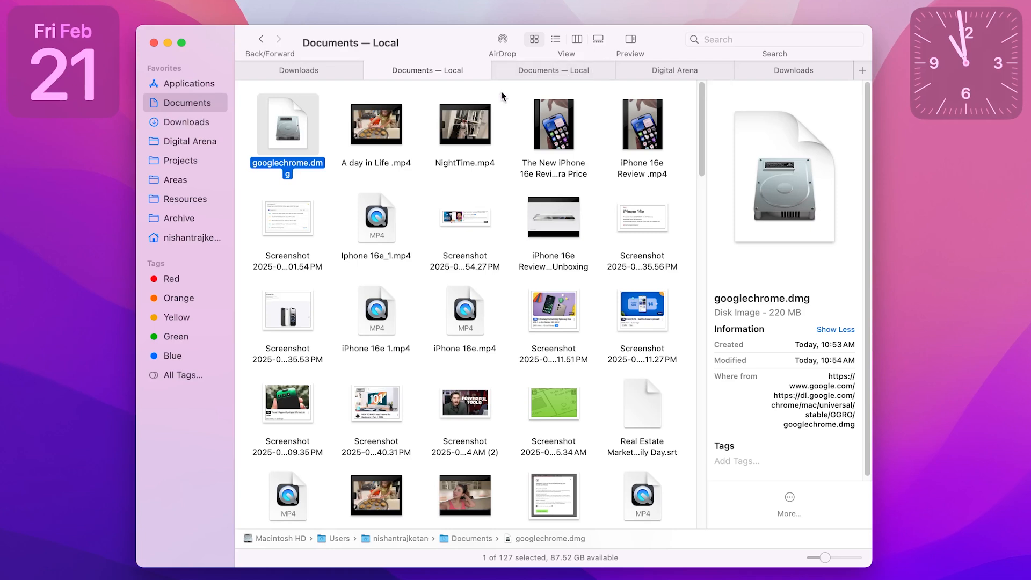
left_click_drag(292, 139, 644, 238)
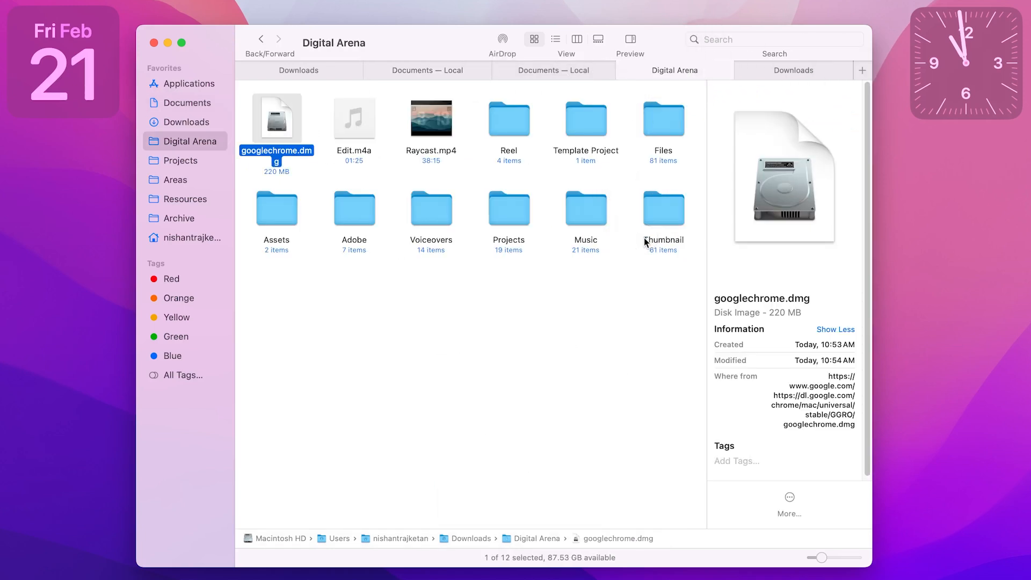
Step: Open five more Finder tabs showing the Downloads folder
left_click(530, 337)
key("super+t")
key("super+t")
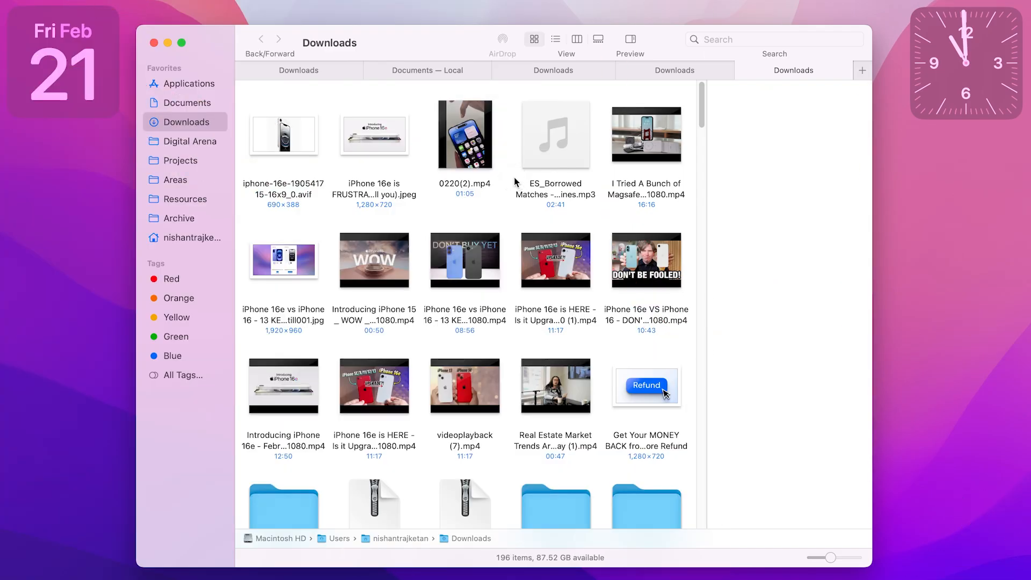
key("super+t")
key("super+t")
key("super+t")
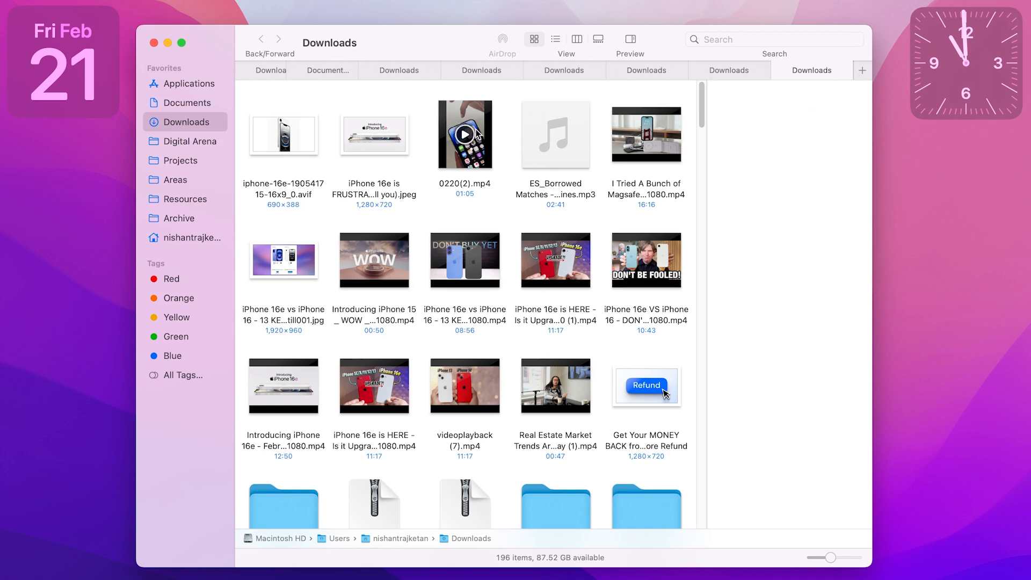
Step: Switch through the Downloads tabs in the middle of the tab row and close four of the extra tabs
left_click(395, 70)
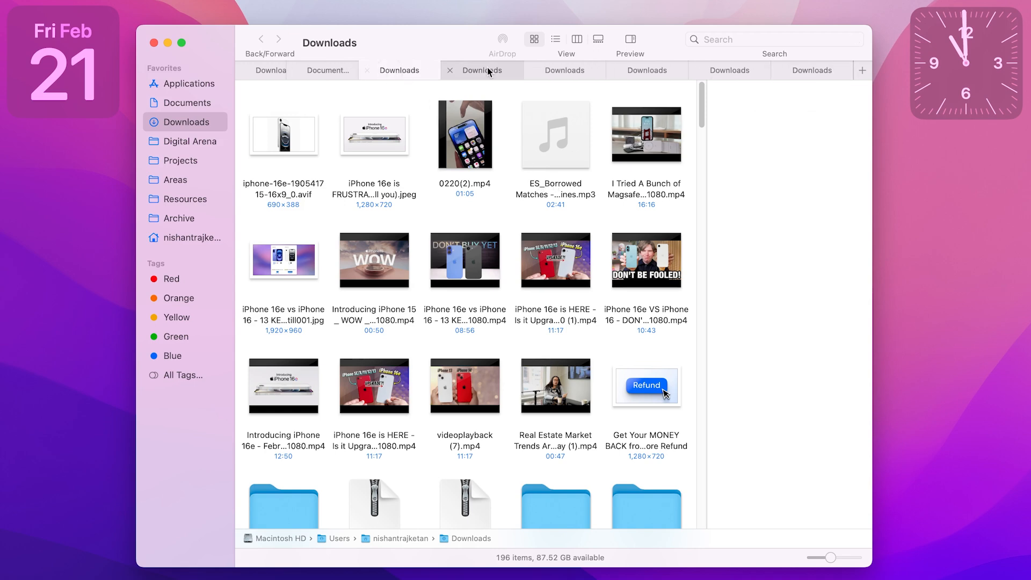
left_click(486, 70)
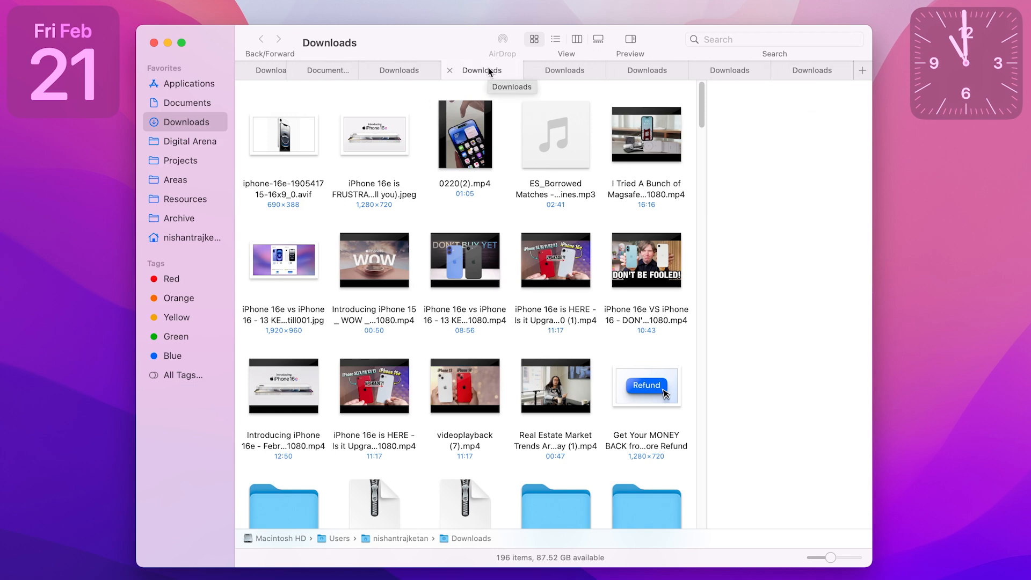
key("super+w")
key("super+w")
key("super+w")
key("super+w")
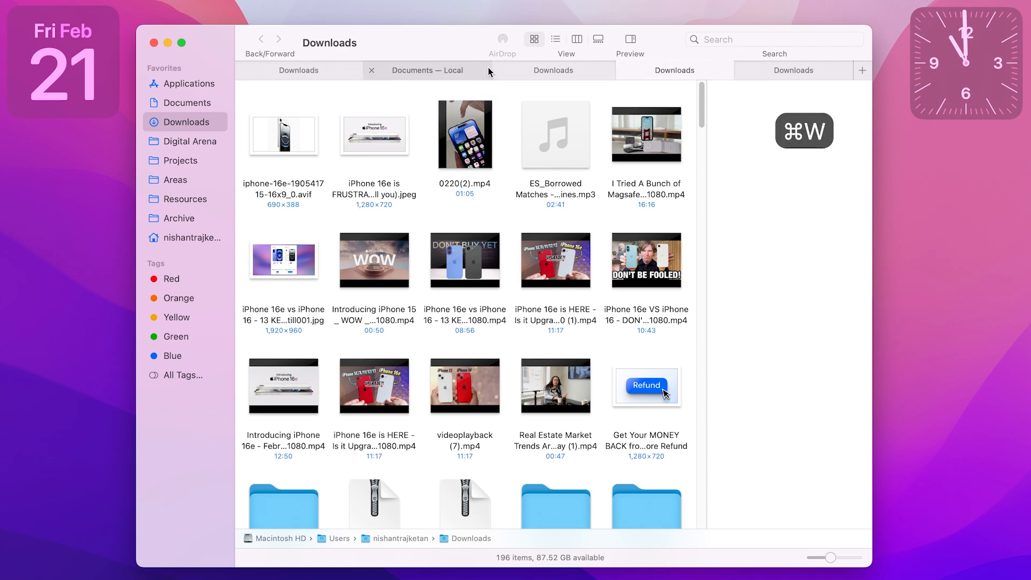
key("super+w")
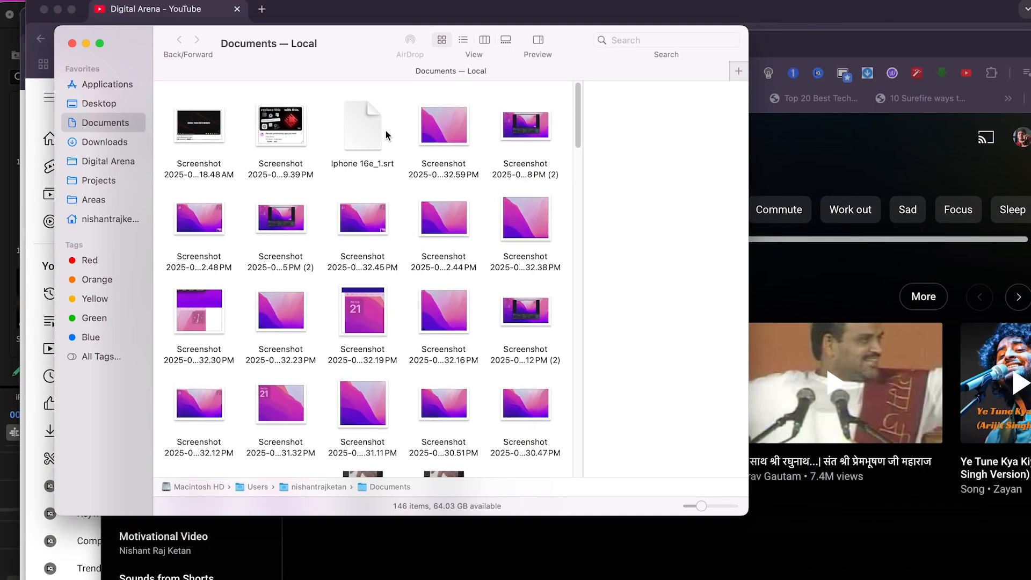
Step: Open several additional tabs of the Documents folder and detach the middle one into its own window
key("super+t")
scroll(454, 261, "up", 3)
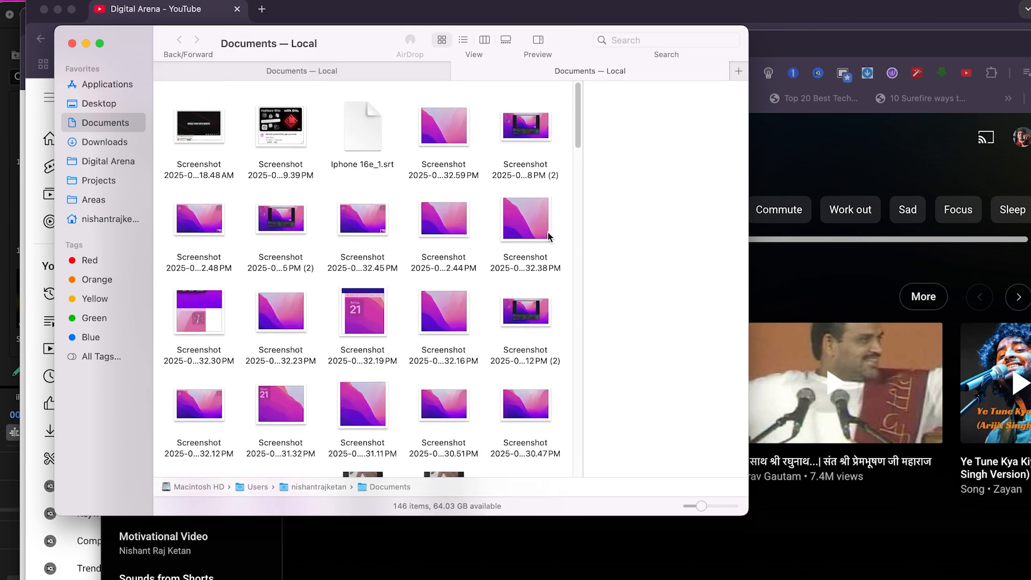
key("super+t")
key("super+t")
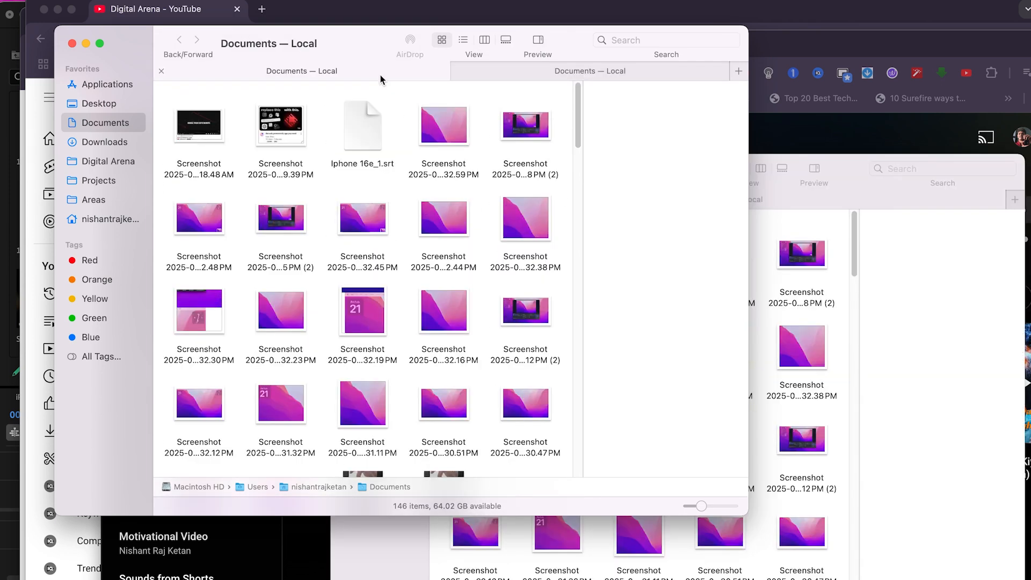
key("super+t")
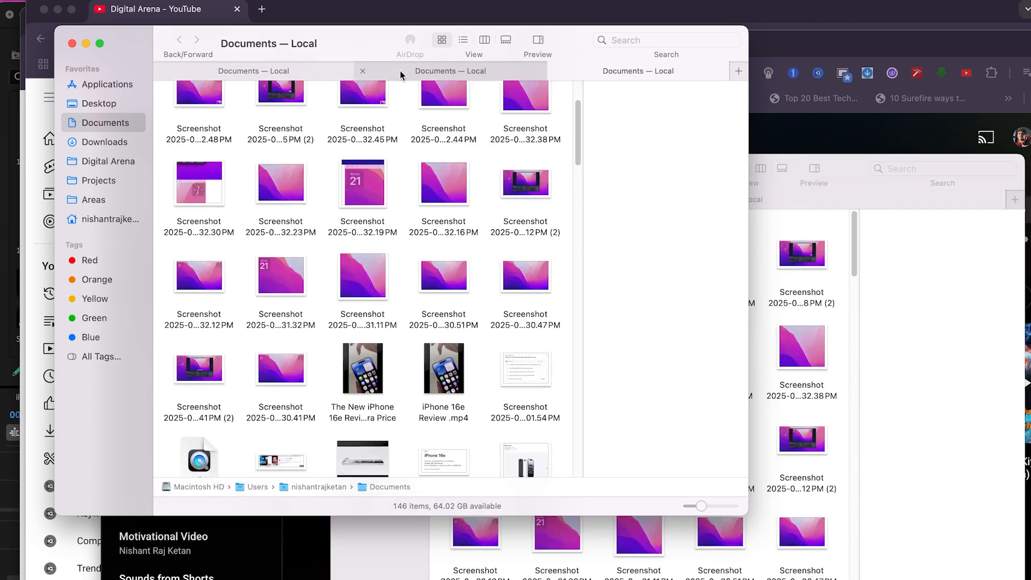
left_click_drag(400, 74, 417, 298)
left_click_drag(368, 166, 495, 205)
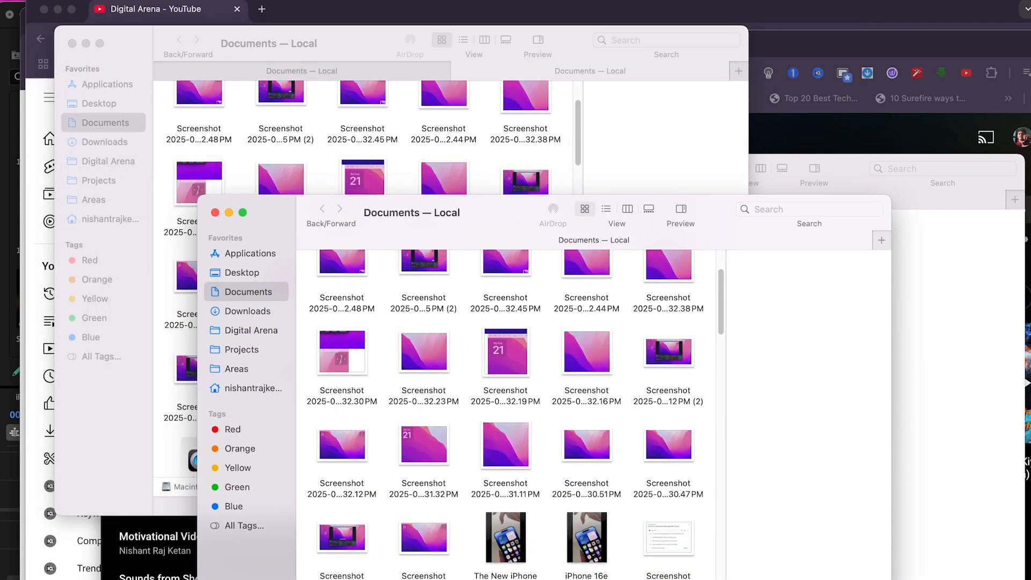
Step: Switch to Chrome, open a new browser tab and detach it into its own window
left_click(261, 10)
left_click_drag(307, 11, 376, 183)
left_click(46, 88)
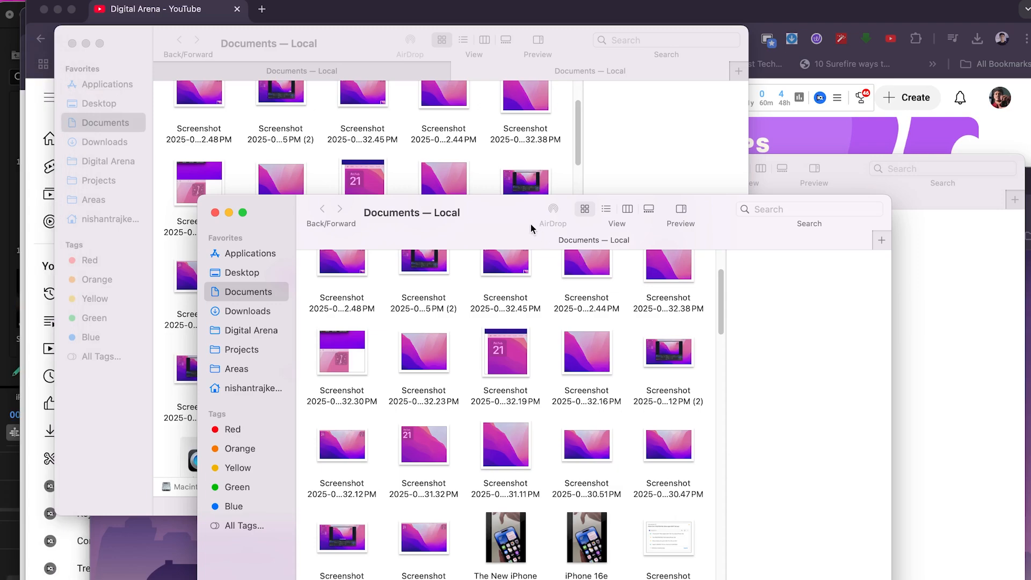
Step: Move the detached Documents window up and close the extra Finder windows
left_click_drag(531, 228, 534, 166)
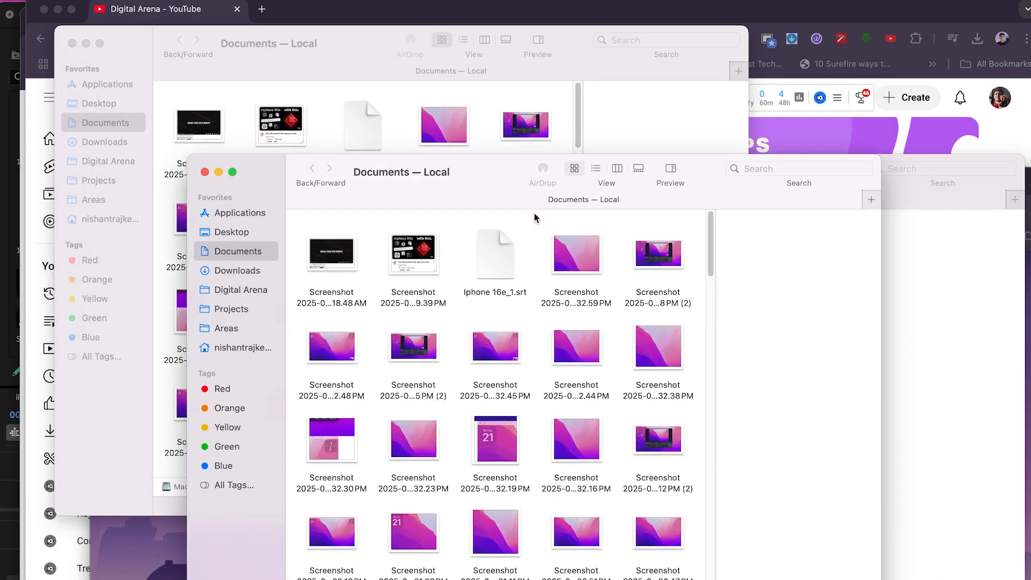
key("super+w")
key("super+w")
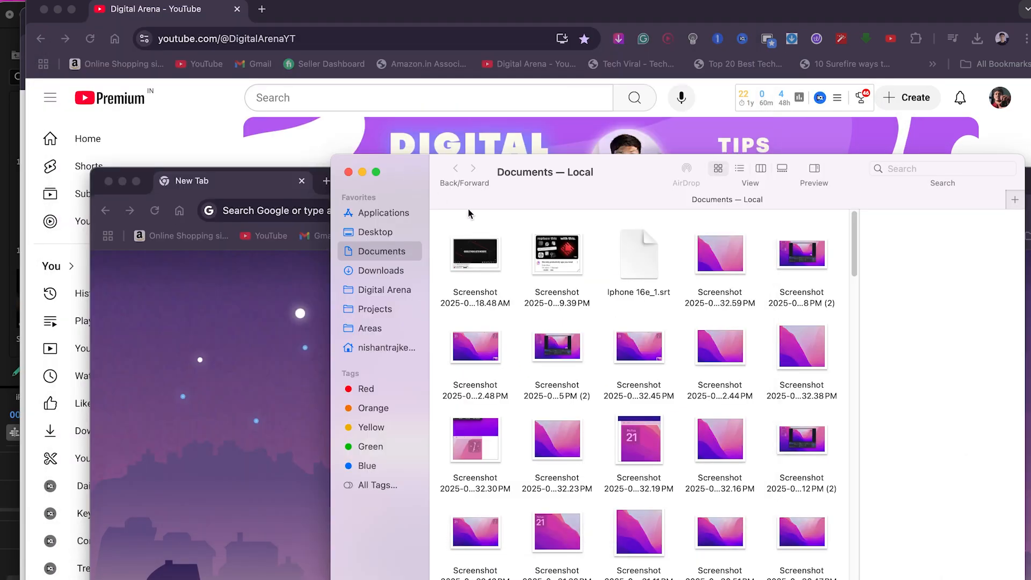
left_click_drag(539, 186, 341, 63)
key("super+w")
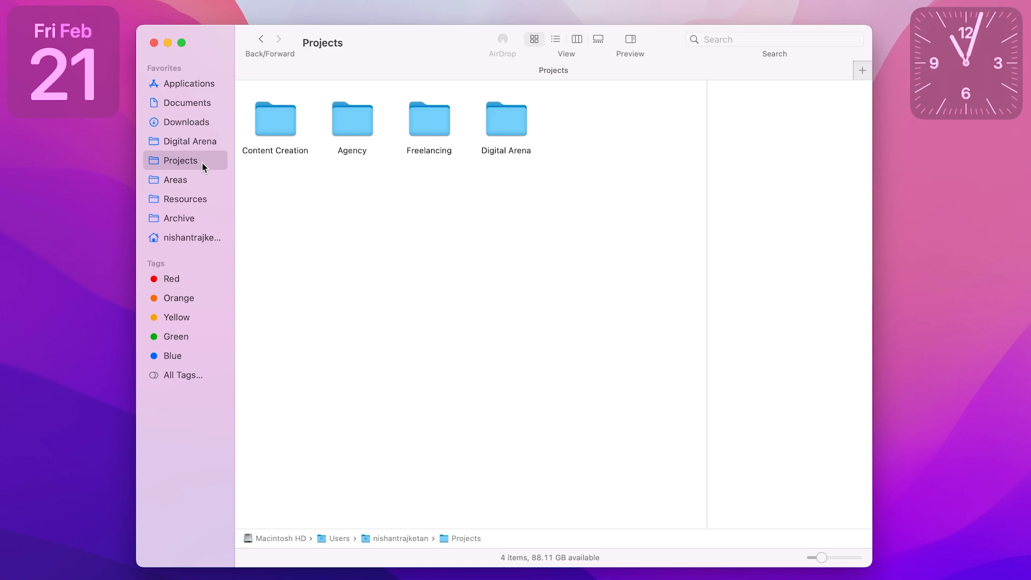
Step: Remove the Archive and Resources folders from the sidebar favorites
left_click(182, 218)
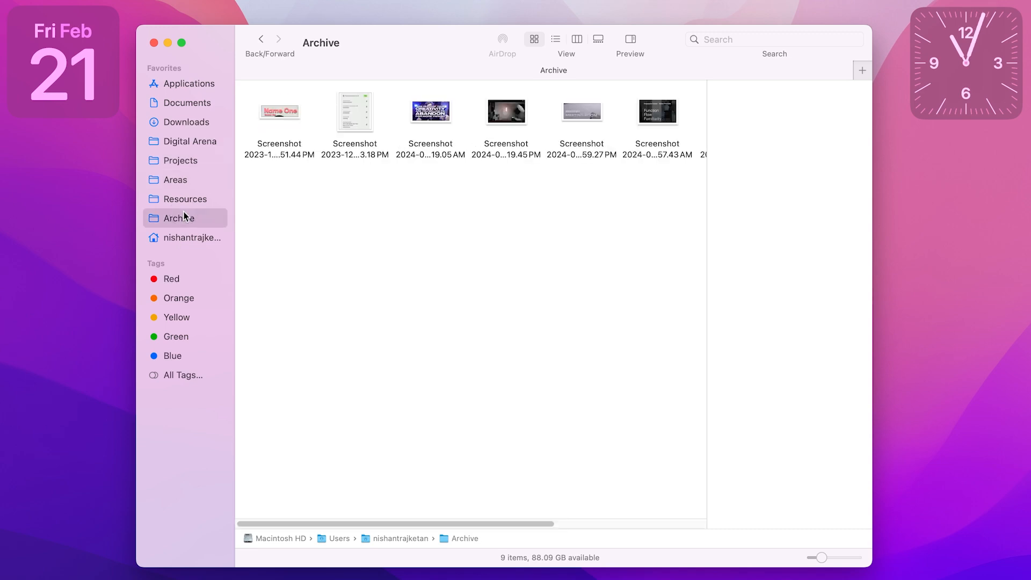
left_click_drag(185, 222, 424, 259)
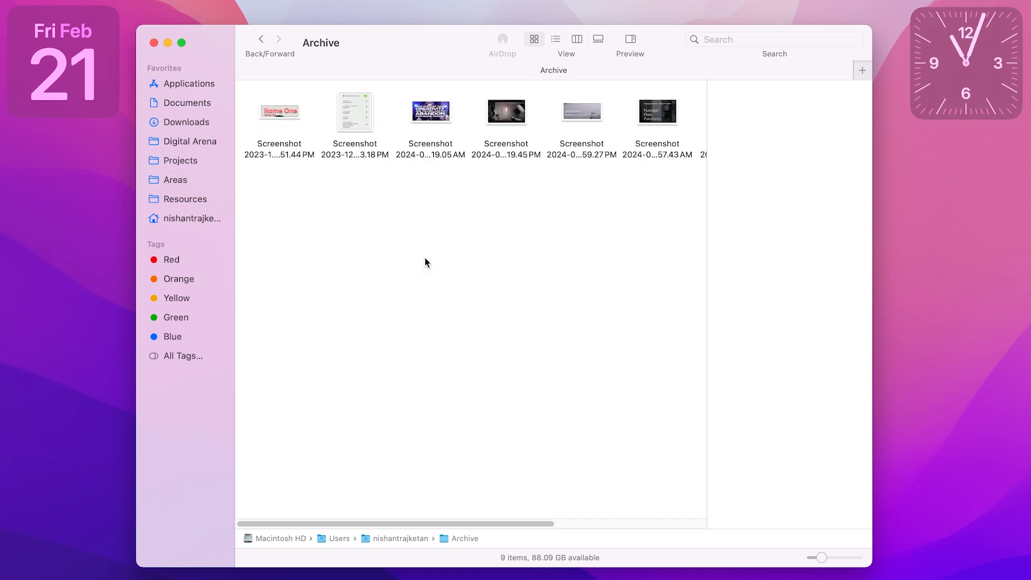
left_click_drag(179, 199, 416, 240)
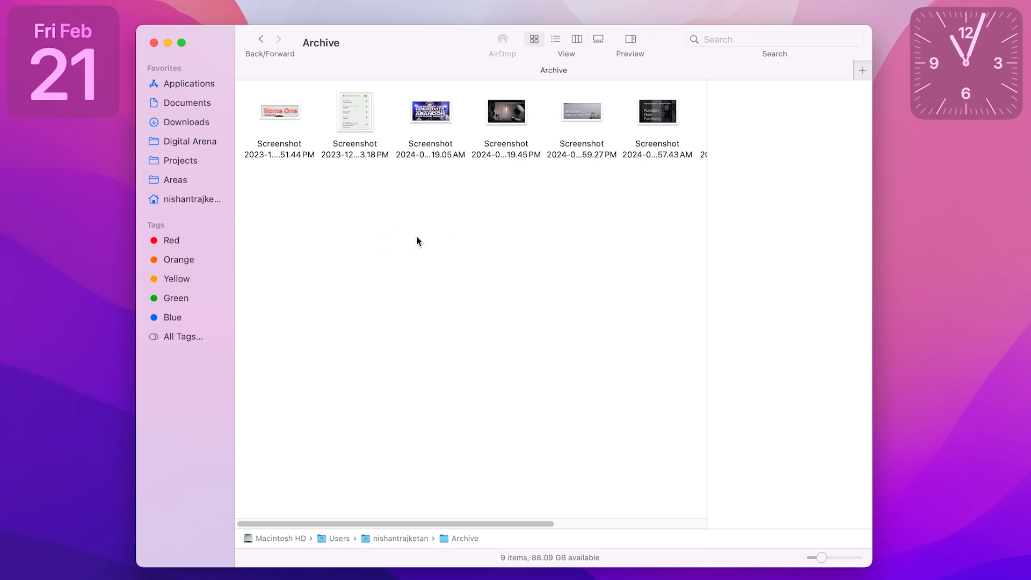
Step: Add the Client Review 2 folder from Downloads to the end of the sidebar favorites
left_click(198, 122)
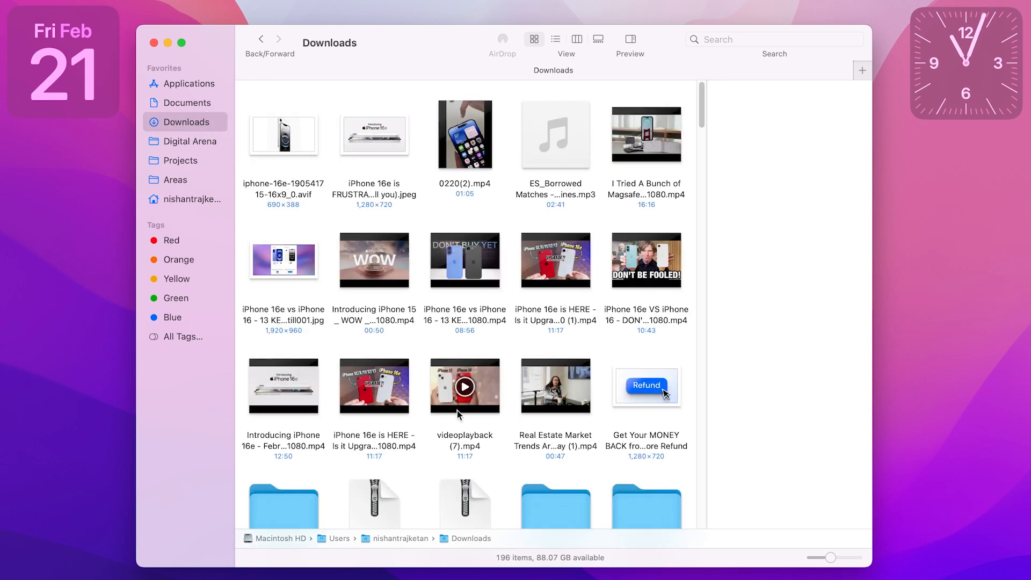
scroll(491, 411, "down", 2)
left_click_drag(562, 438, 184, 216)
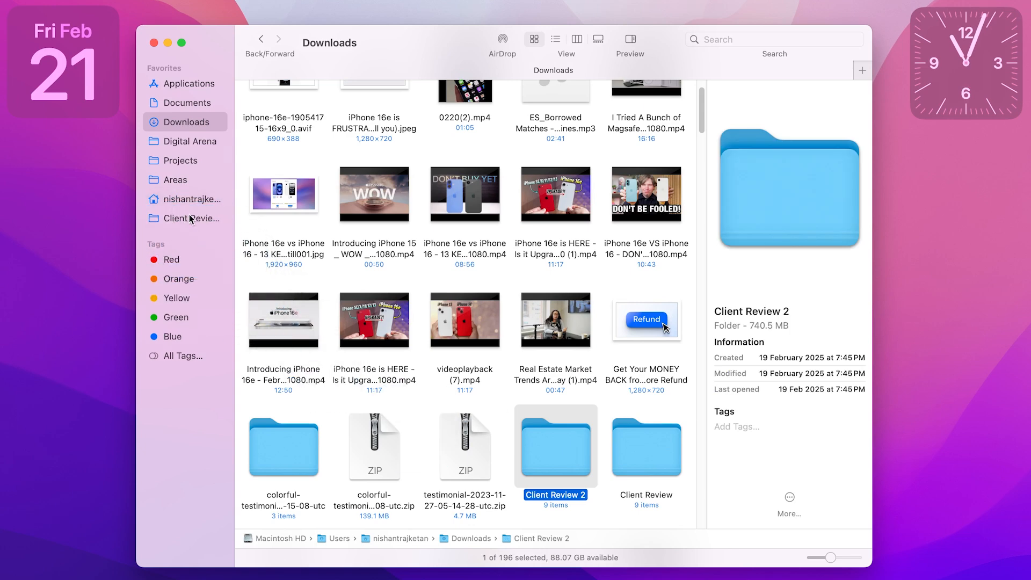
Step: Add the Reel folder from Digital Arena to the sidebar favorites, between Projects and Areas
scroll(571, 364, "down", 5)
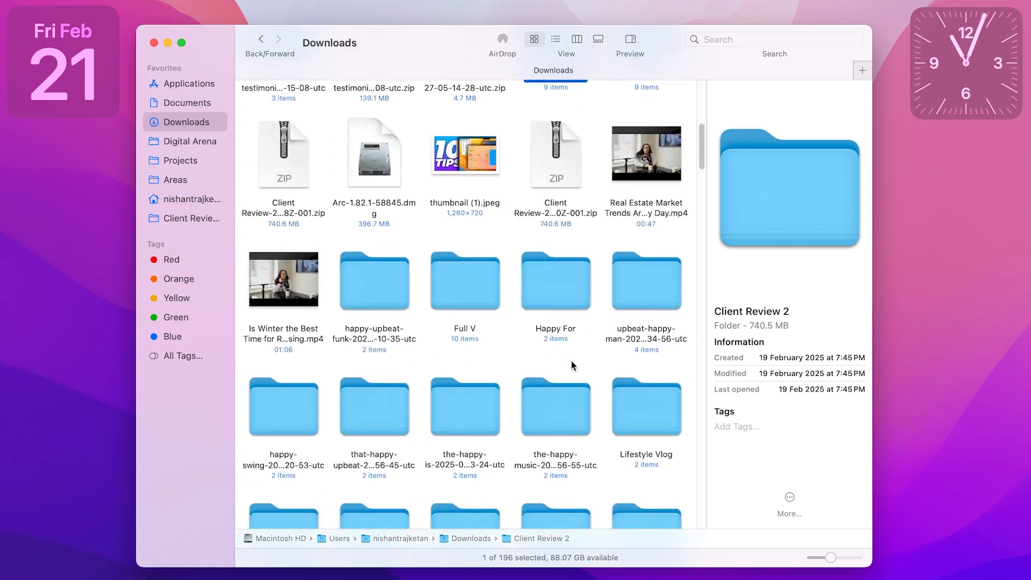
scroll(535, 320, "down", 2)
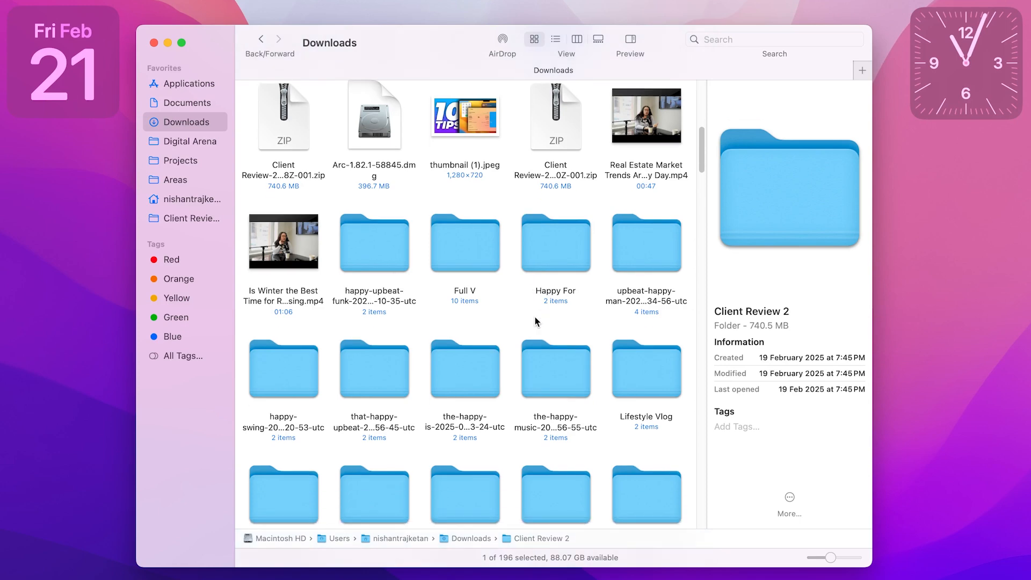
left_click(196, 142)
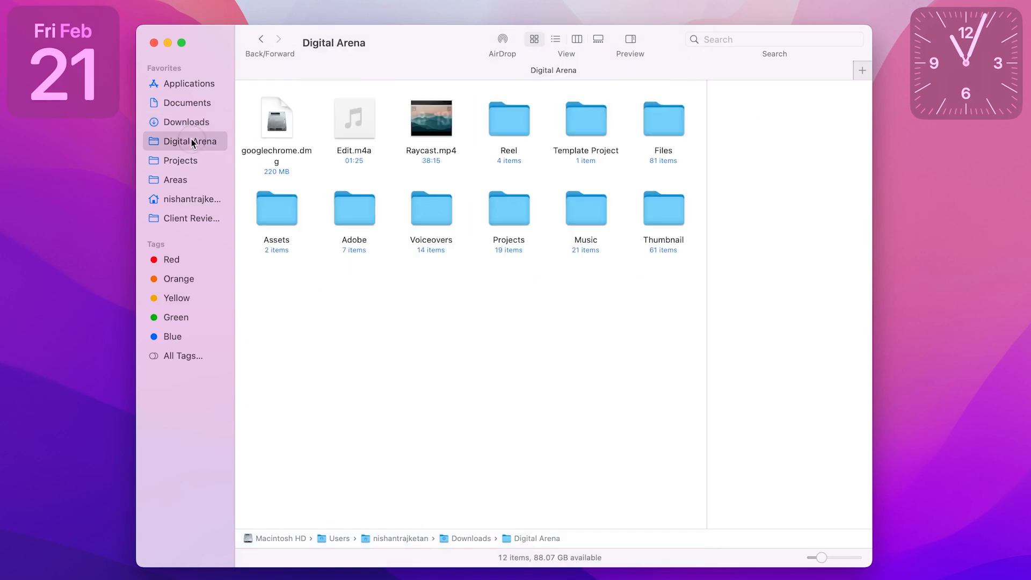
left_click_drag(511, 134, 196, 171)
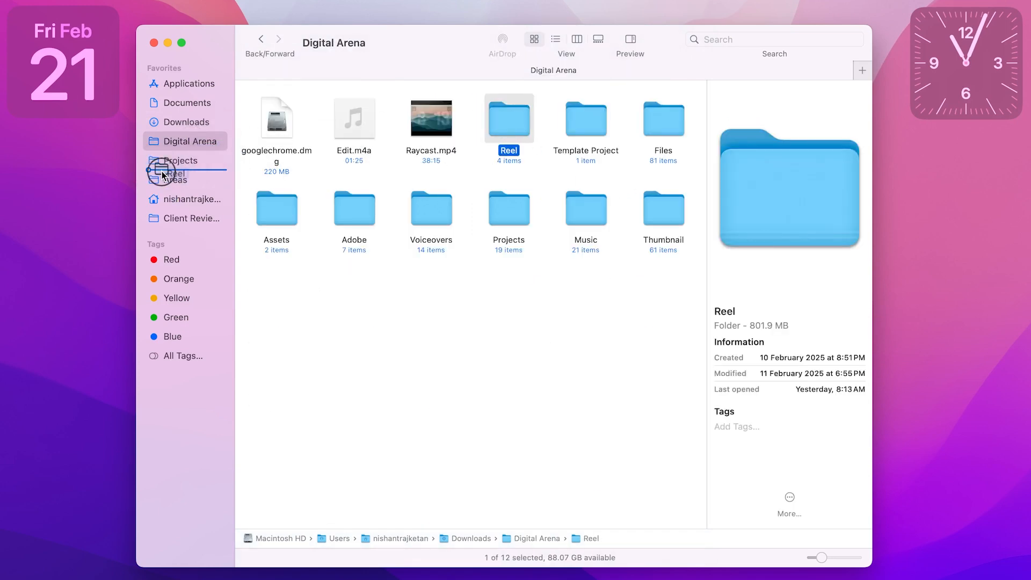
Step: Open the Projects folder, bring up Finder's Sidebar settings and move that window clear of the sidebar
left_click(177, 160)
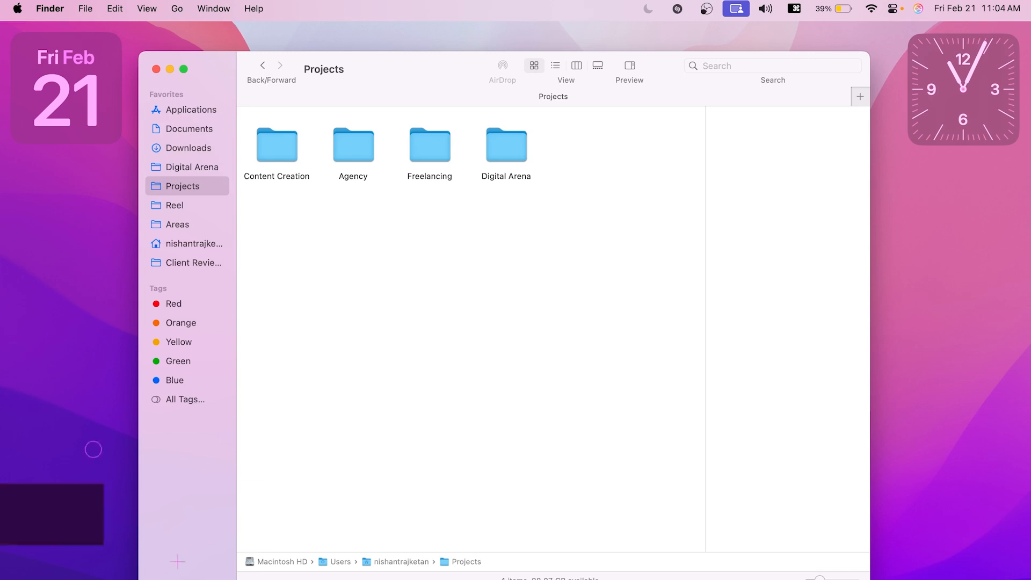
left_click(50, 8)
left_click(59, 56)
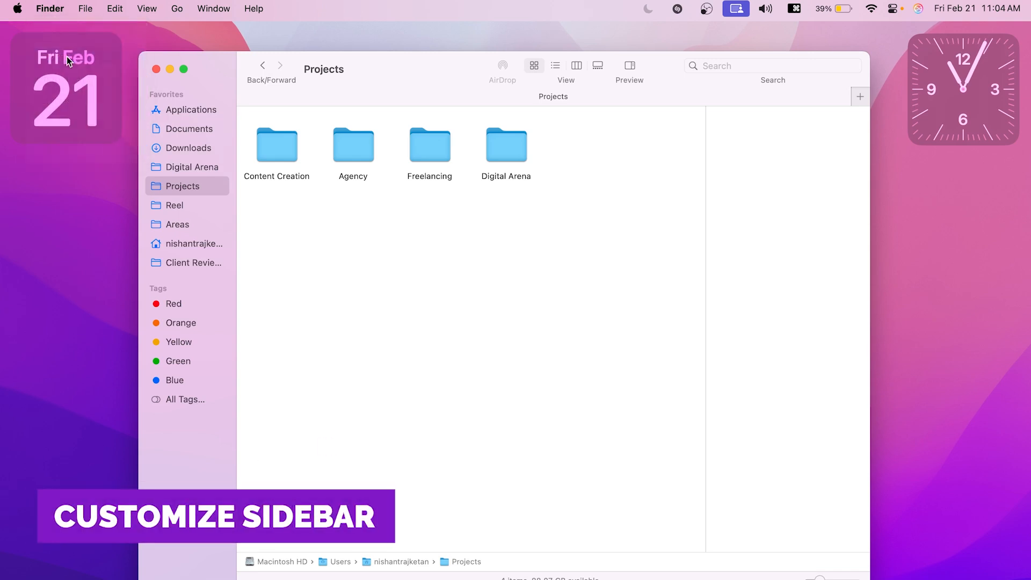
left_click(448, 121)
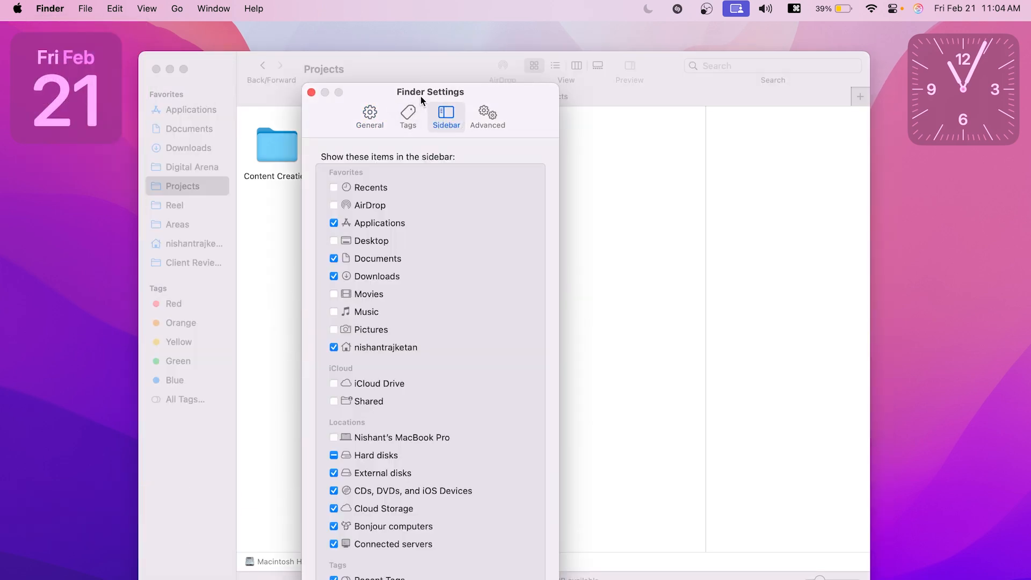
left_click_drag(421, 96, 603, 57)
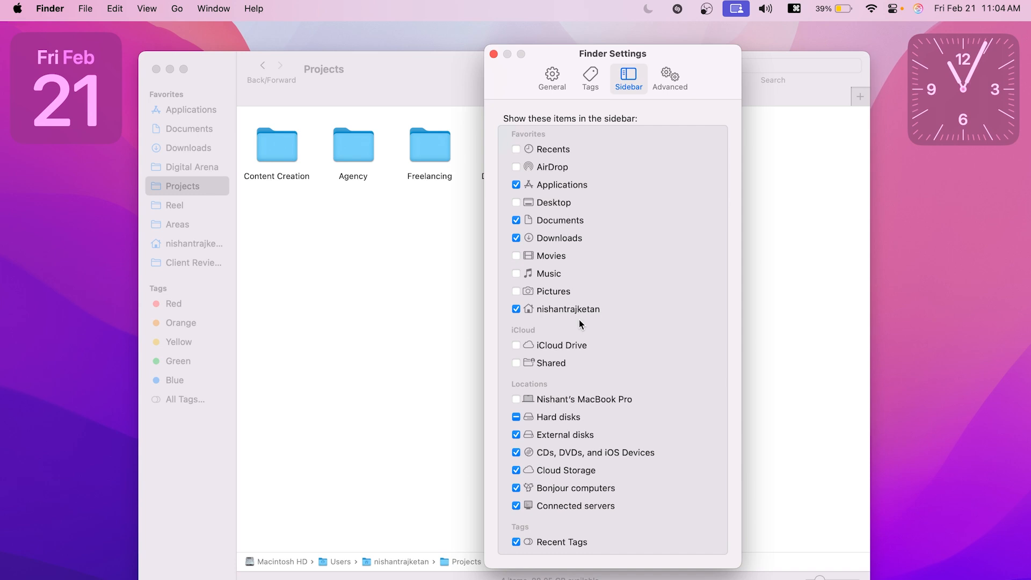
Step: Show Movies, Music, Pictures and Recents in the sidebar favorites and hide each of them again
left_click(522, 257)
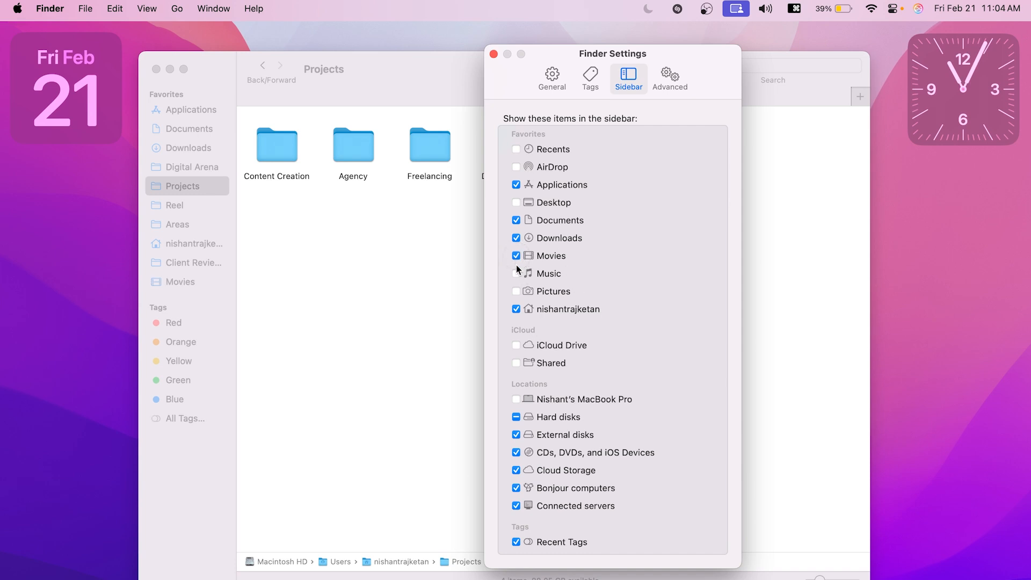
left_click(521, 274)
left_click(517, 292)
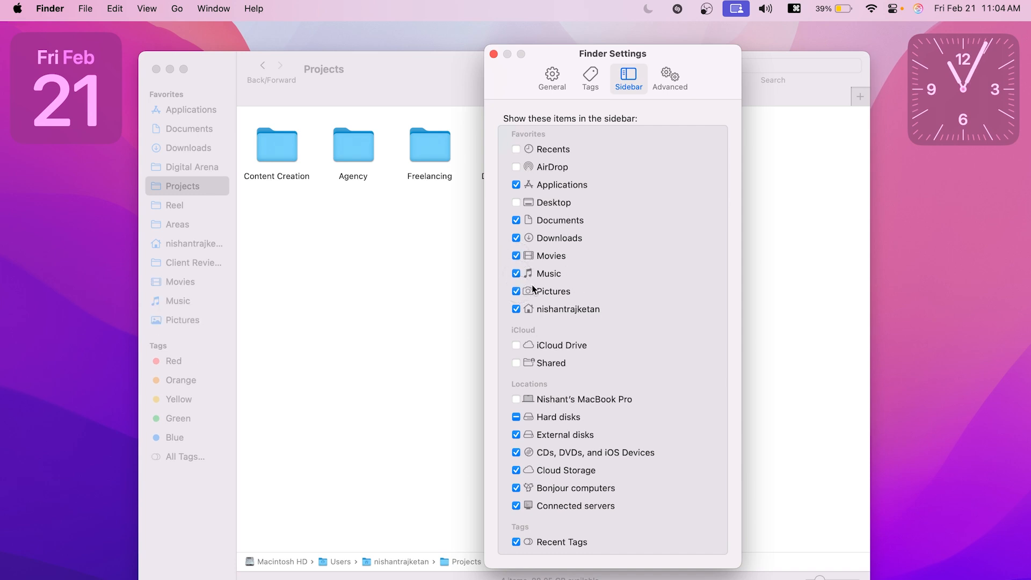
left_click(517, 256)
left_click(518, 273)
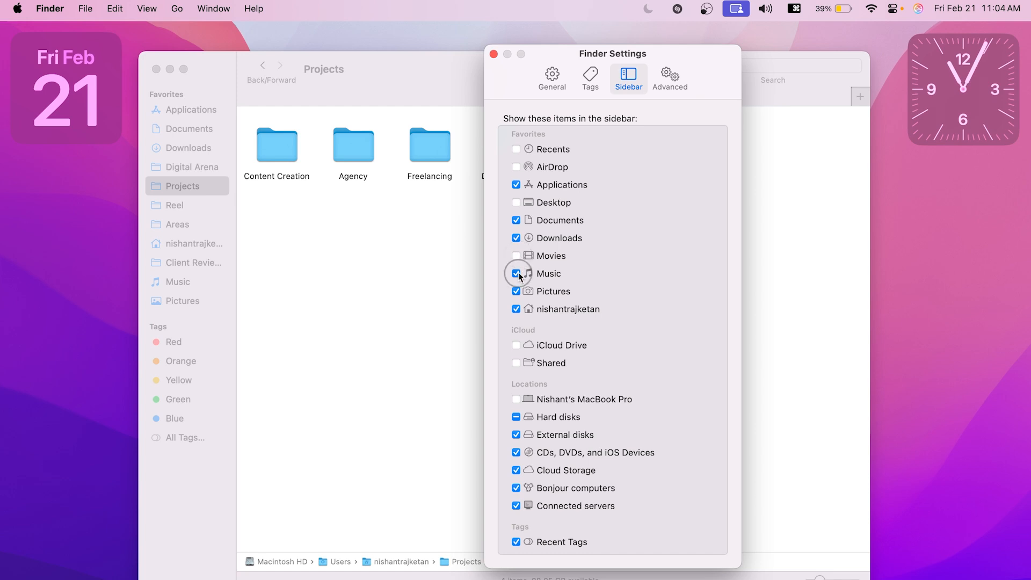
left_click(517, 291)
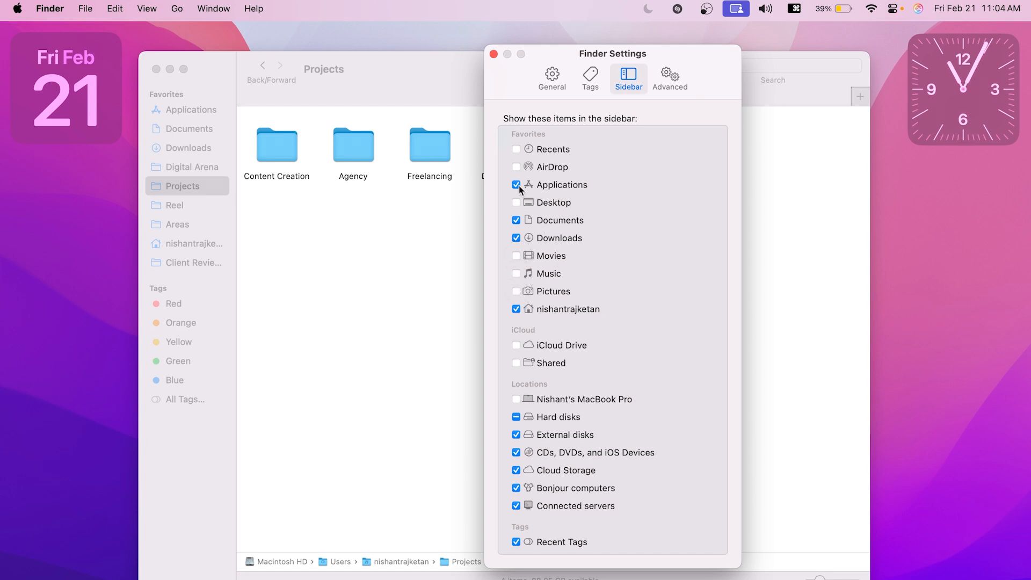
left_click(517, 149)
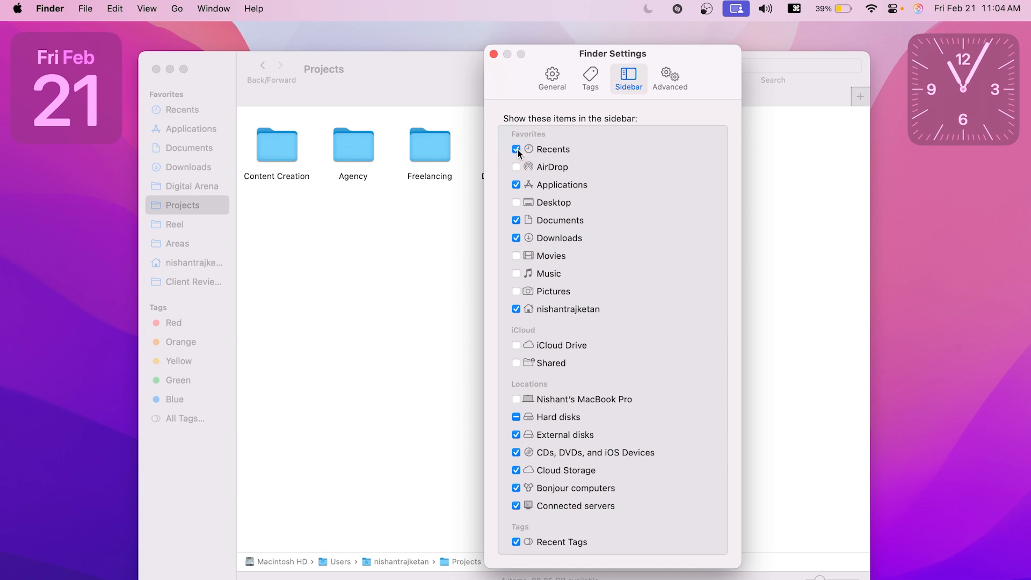
left_click(516, 150)
Step: Show Desktop in the sidebar favorites, and turn Recent Tags off and back on
left_click(516, 203)
left_click(516, 541)
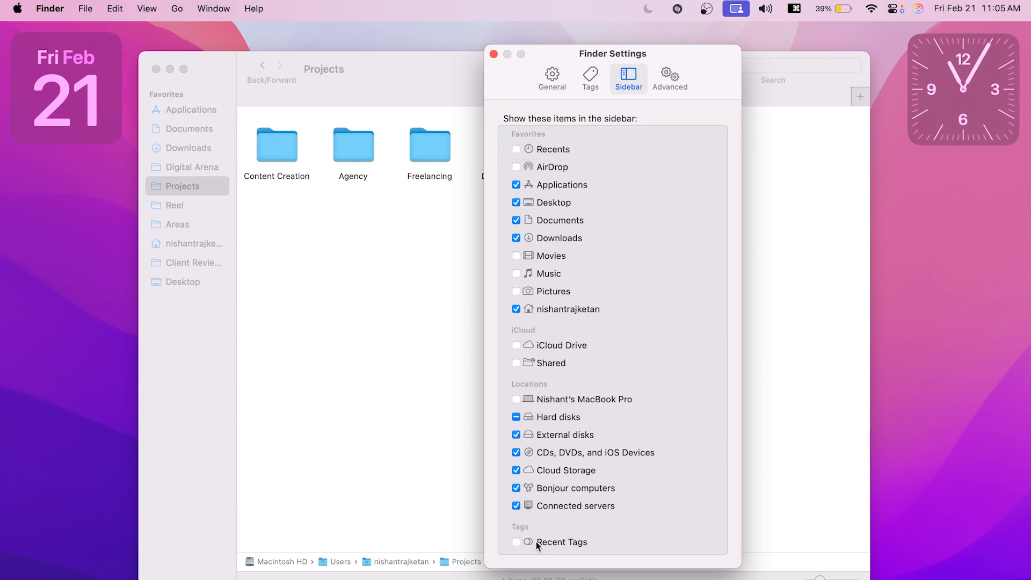
left_click(516, 542)
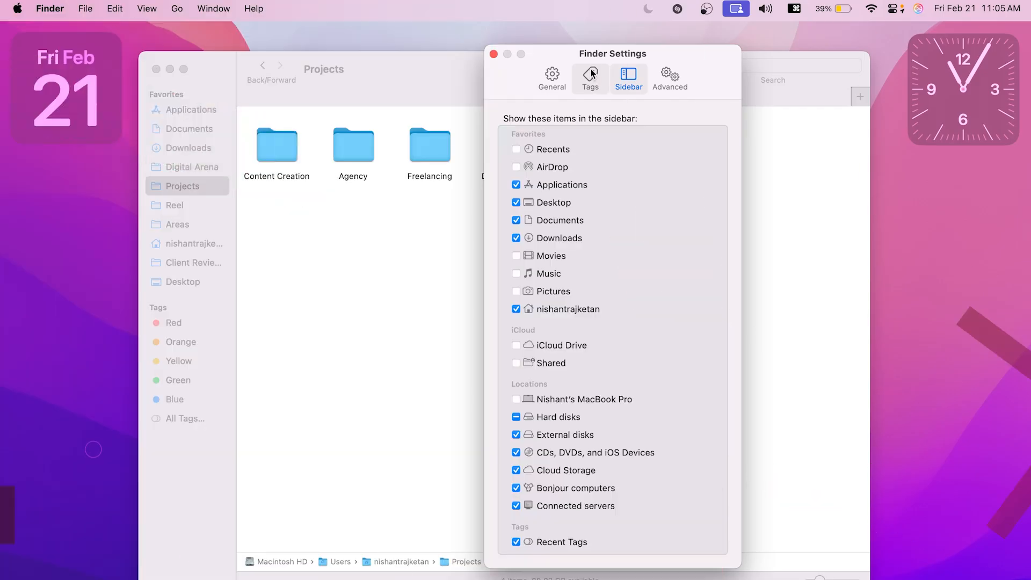
Step: In Finder's General settings, set new Finder windows to show the MacBook Pro computer
left_click(560, 81)
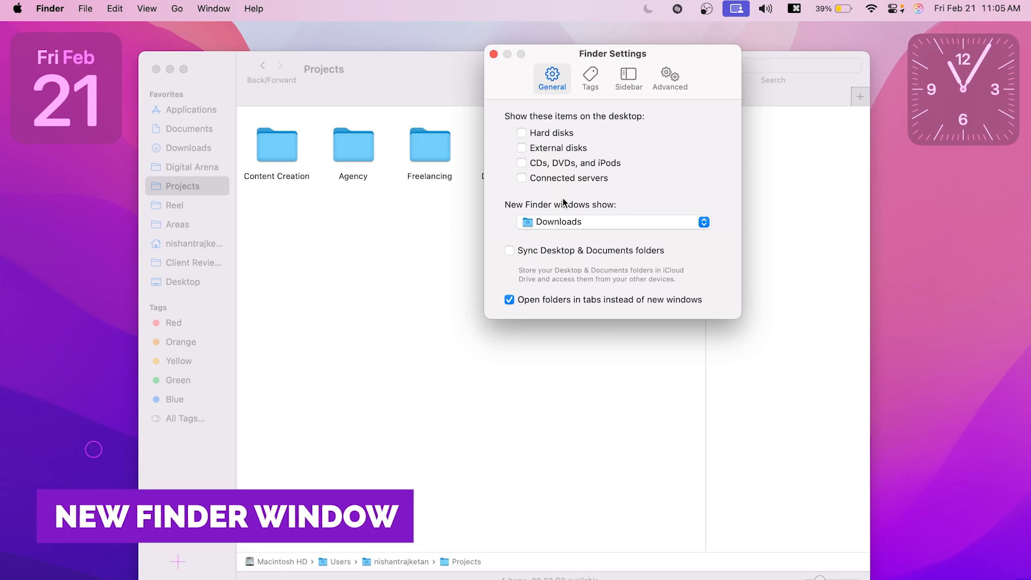
left_click(546, 217)
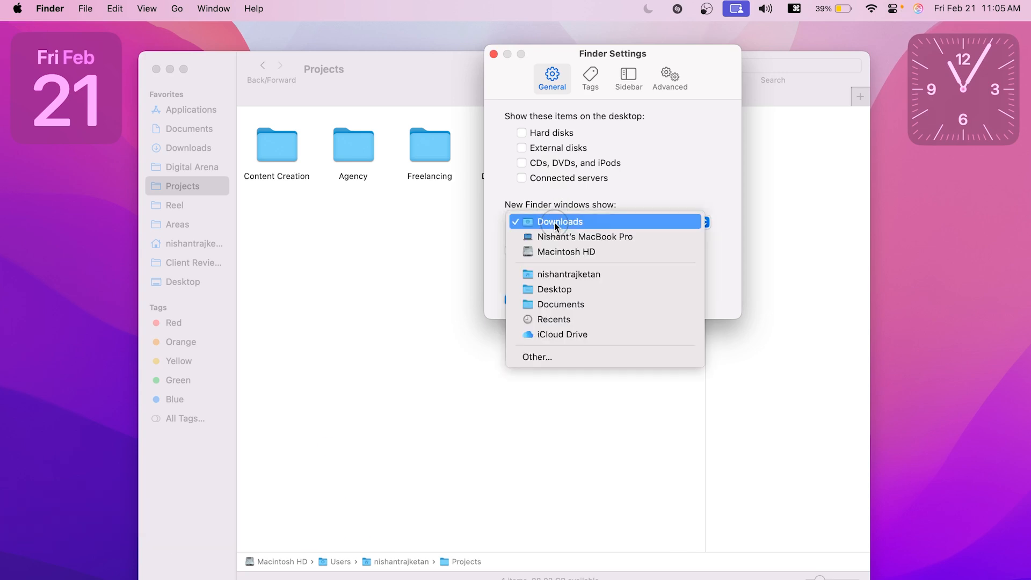
left_click(574, 181)
left_click(584, 222)
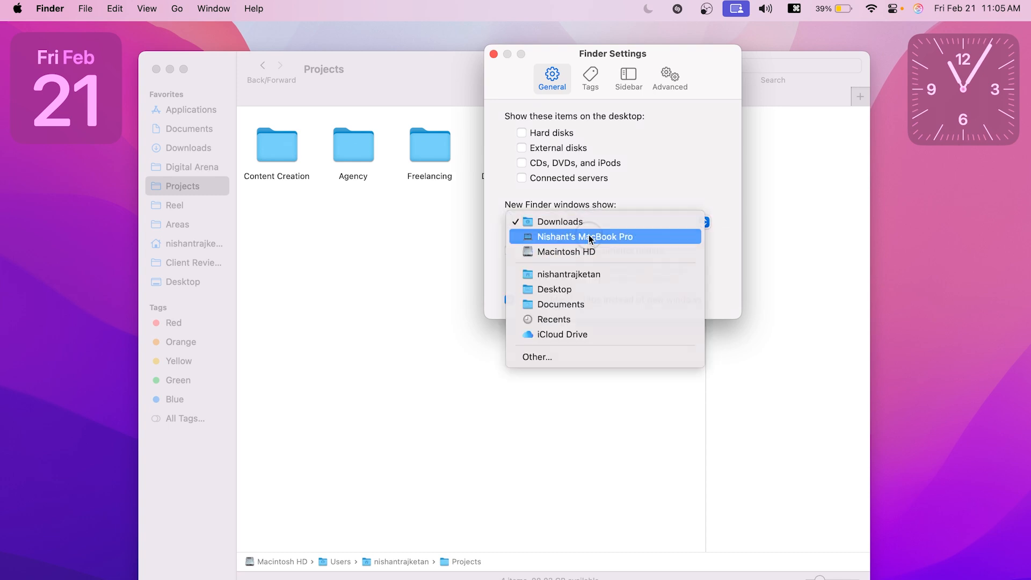
left_click(590, 237)
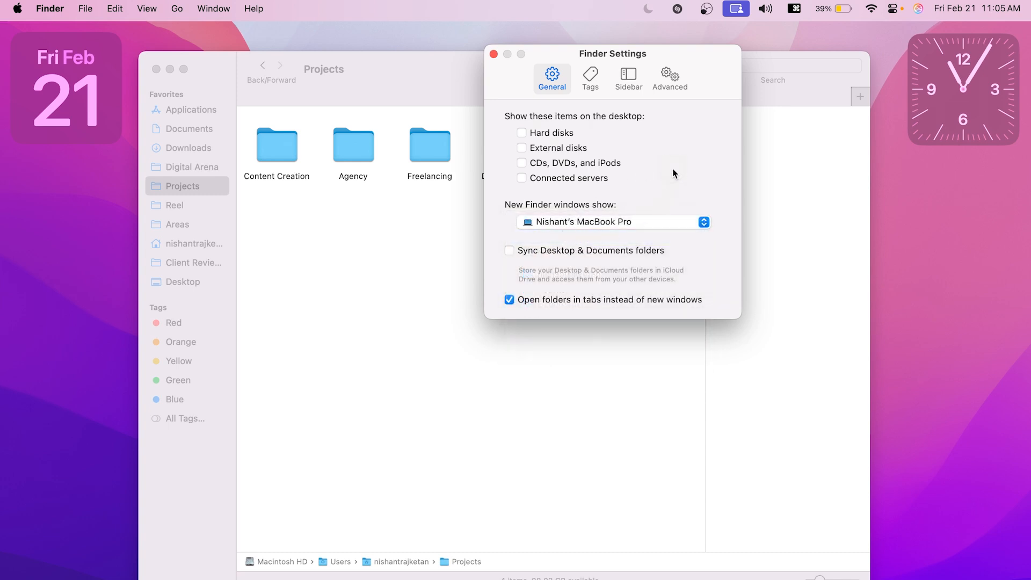
Step: Close the settings and Projects windows and open a new Finder window to check its starting location
key("super+w")
key("super+w")
key("ctrl+f")
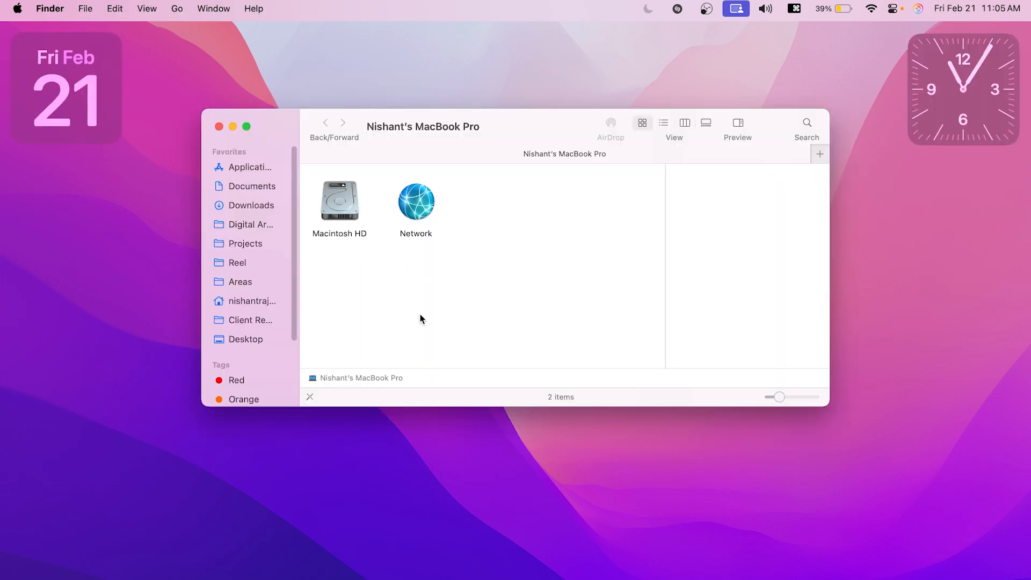
Step: Return to Finder's General settings and set new Finder windows to show Documents
key("super+w")
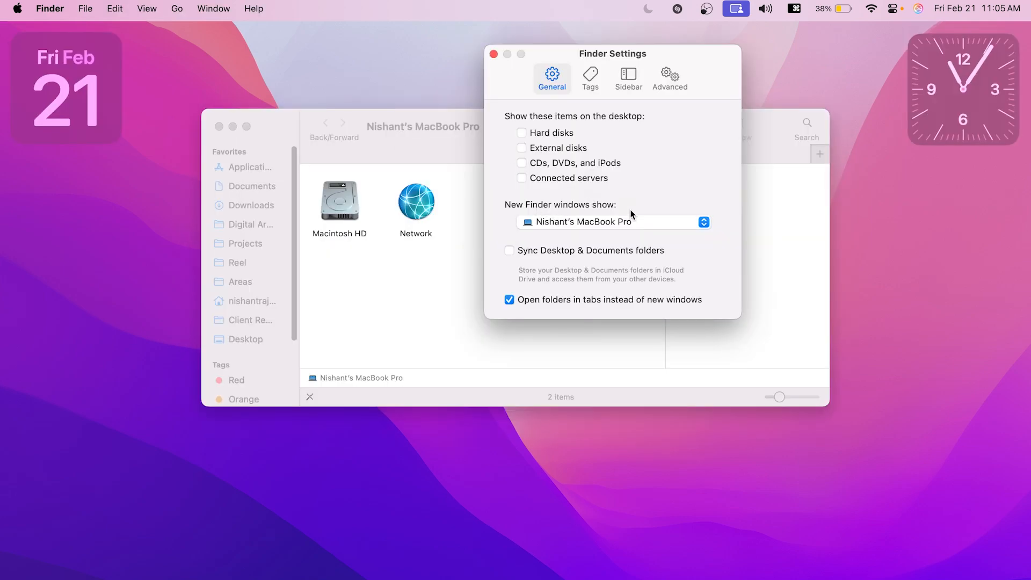
left_click(630, 217)
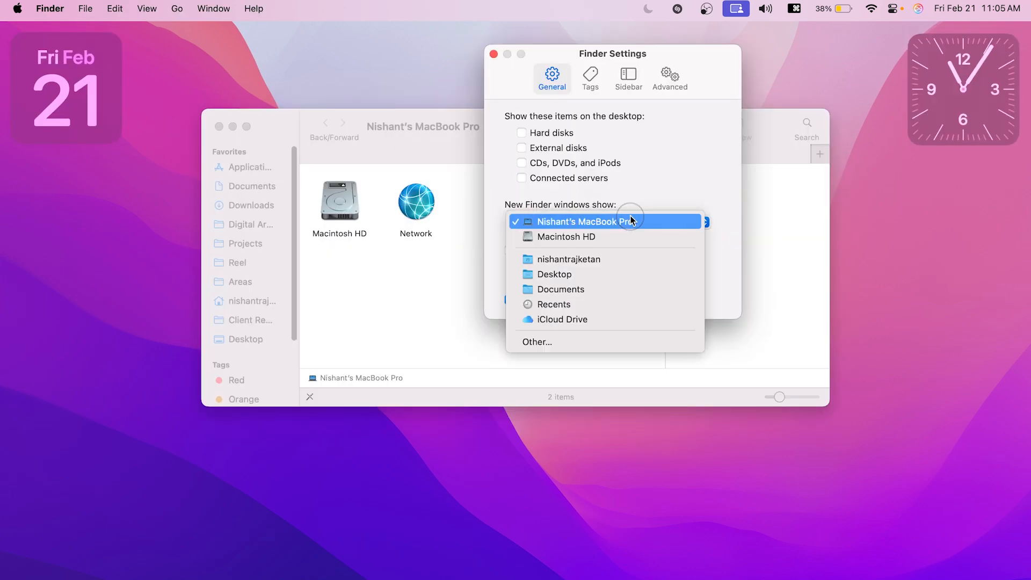
left_click(594, 285)
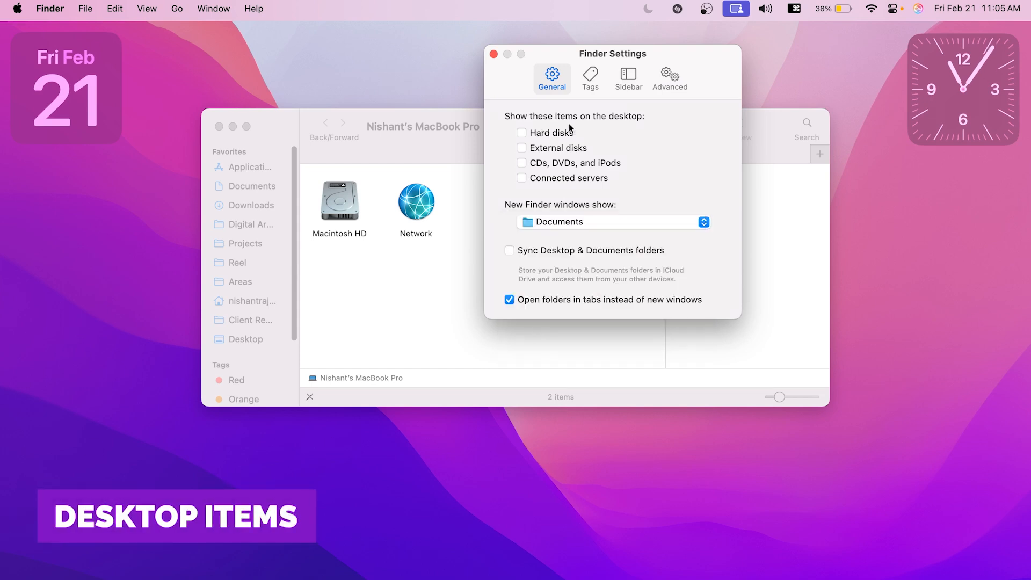
Step: Show Hard disks and External disks on the desktop, and hide both again
left_click(562, 134)
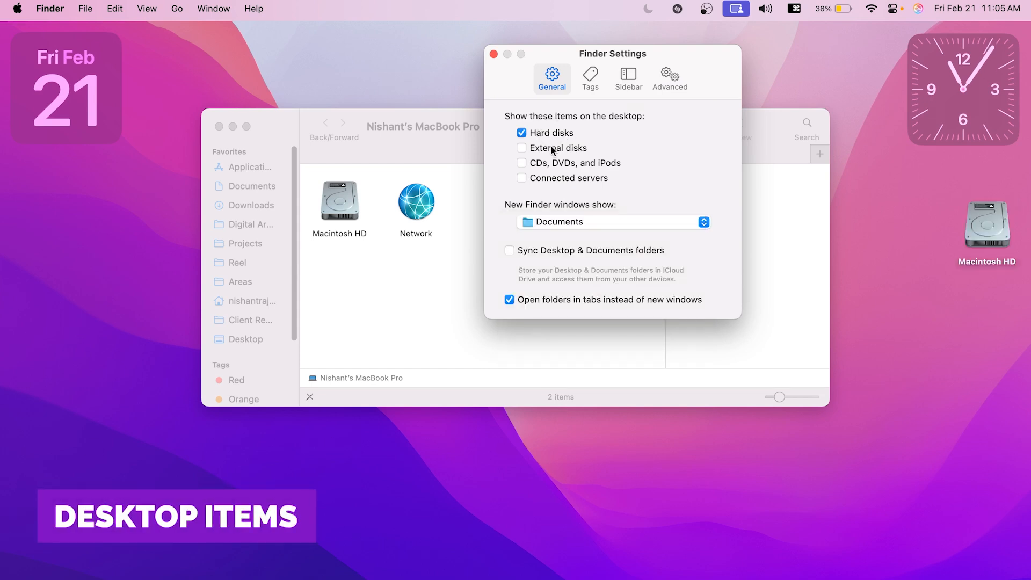
left_click(553, 151)
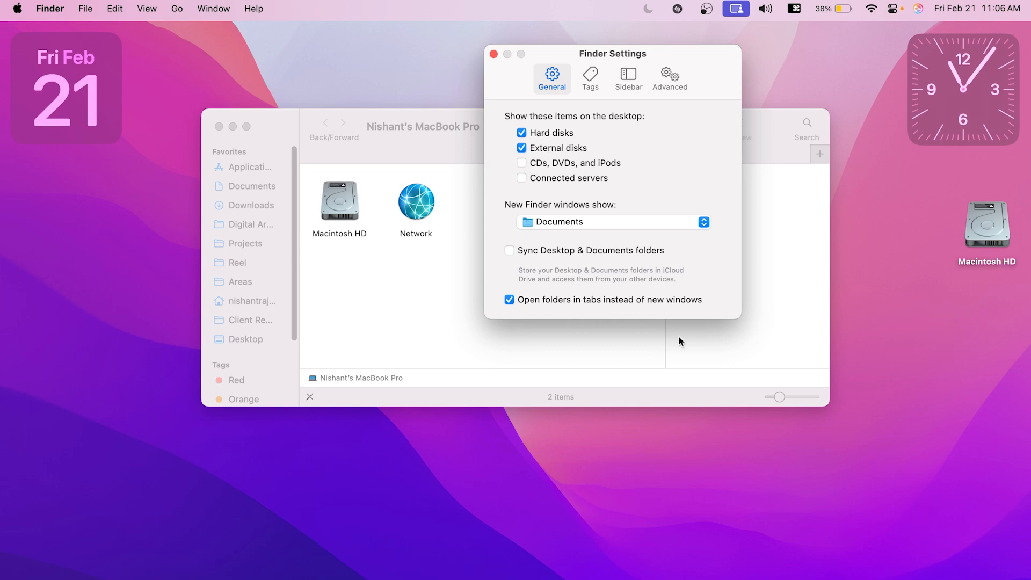
left_click(559, 147)
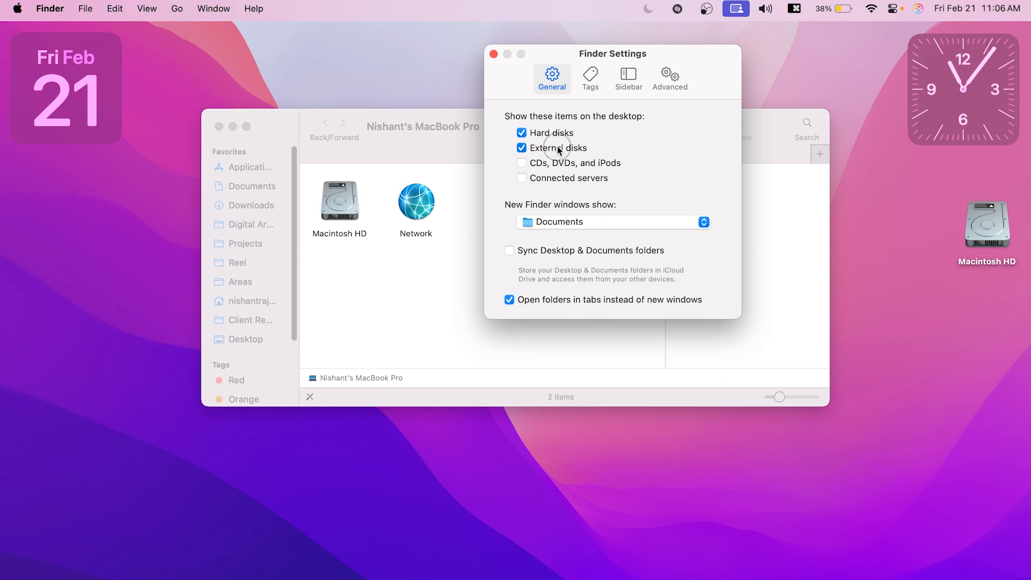
left_click(522, 133)
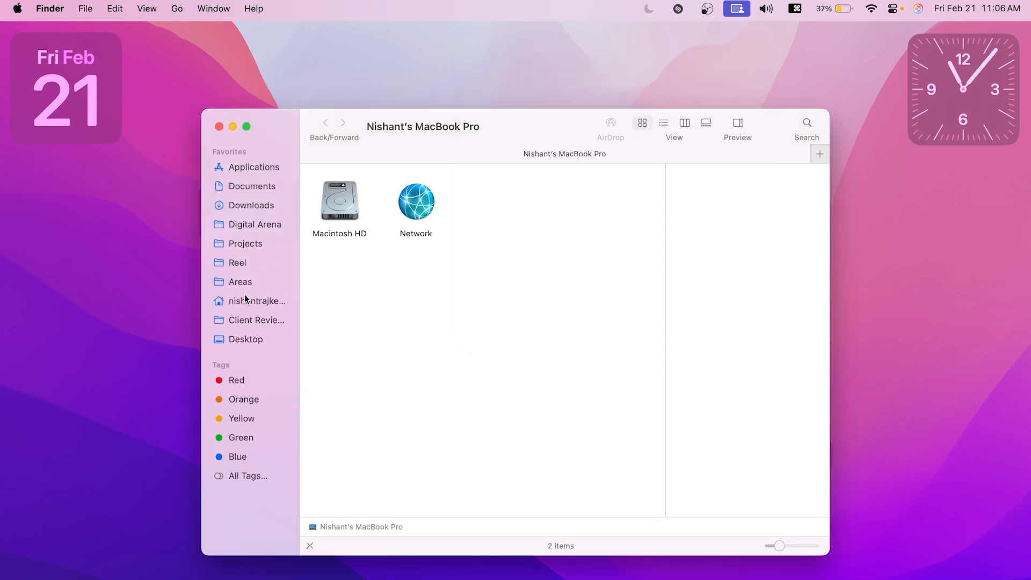
Step: Move the home folder and Desktop to the top of the sidebar favorites, and remove the client review and Reel folders from it
left_click_drag(244, 299, 243, 171)
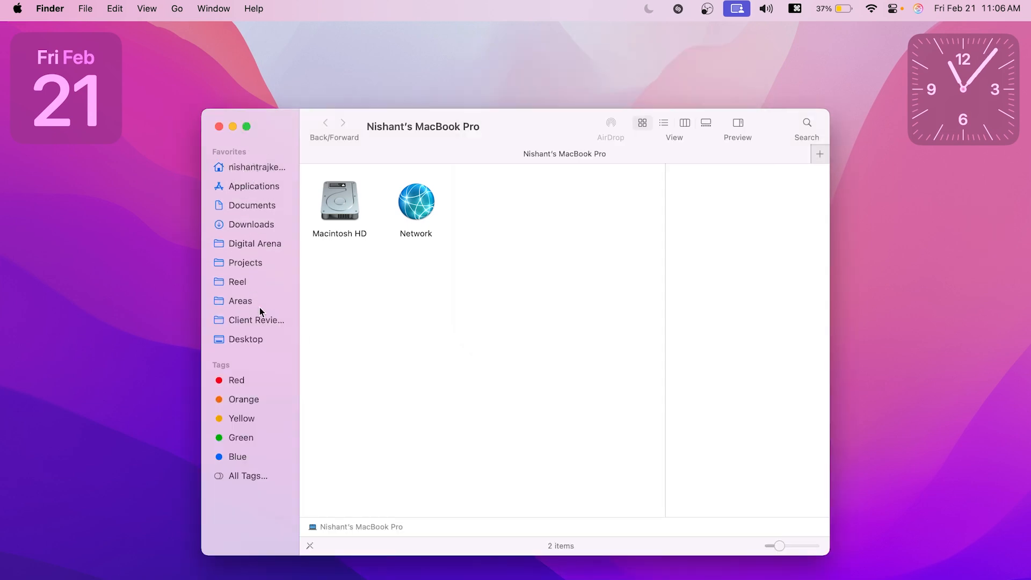
left_click_drag(260, 341, 258, 190)
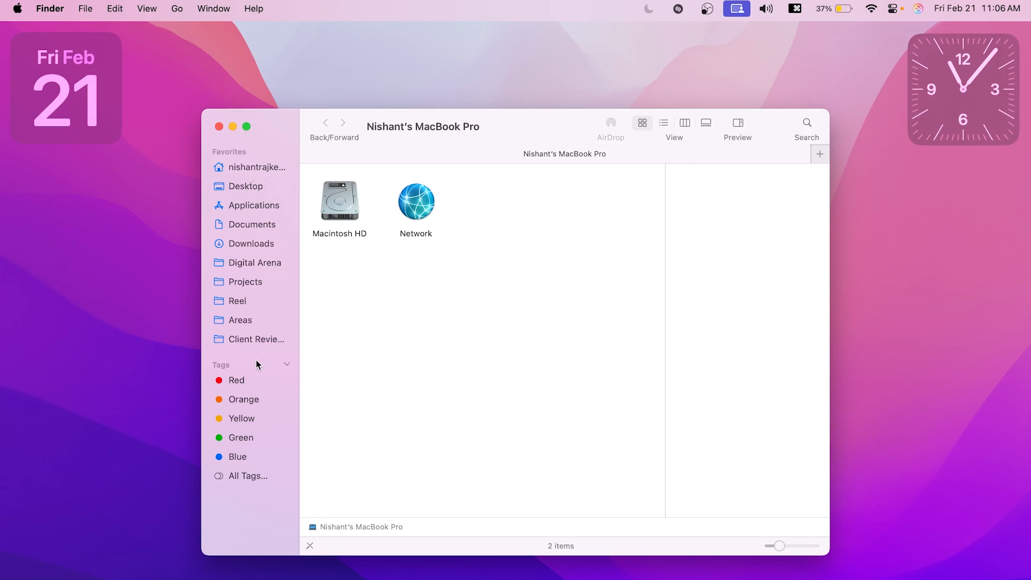
left_click_drag(250, 345, 417, 337)
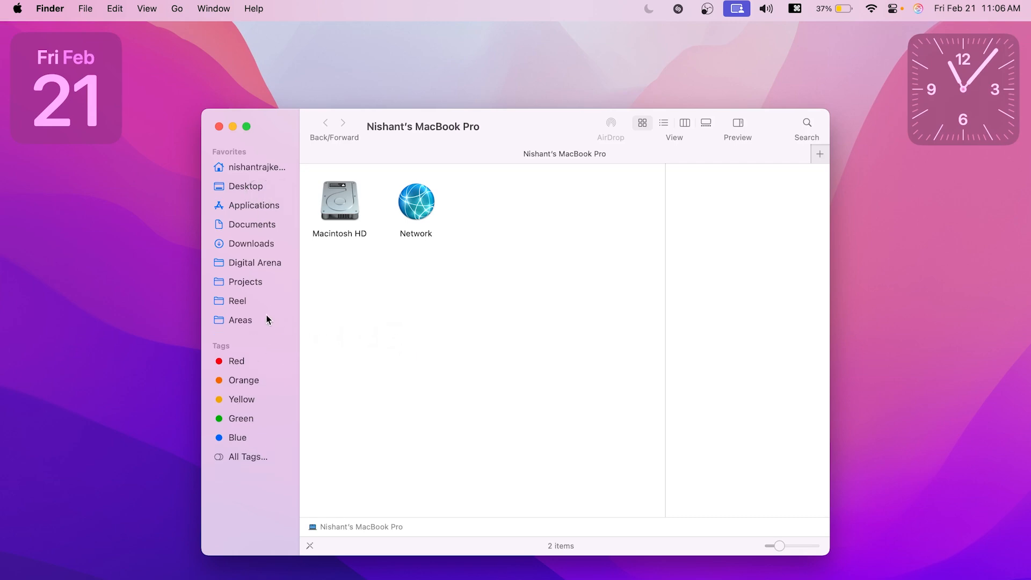
left_click_drag(246, 306, 426, 306)
Step: Open the Digital Arena folder, and hide the window's status bar and show it again
left_click(253, 263)
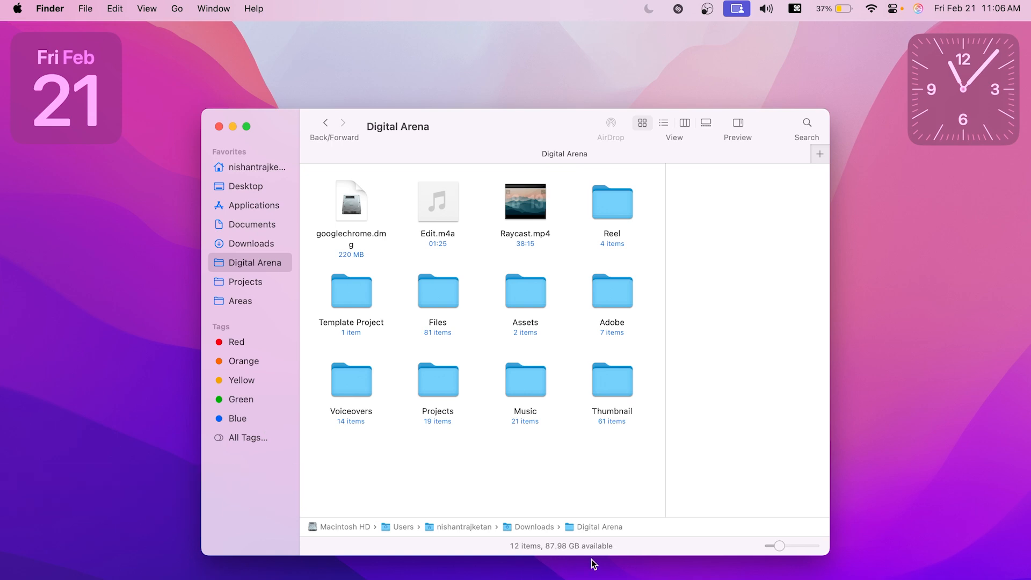
left_click(145, 8)
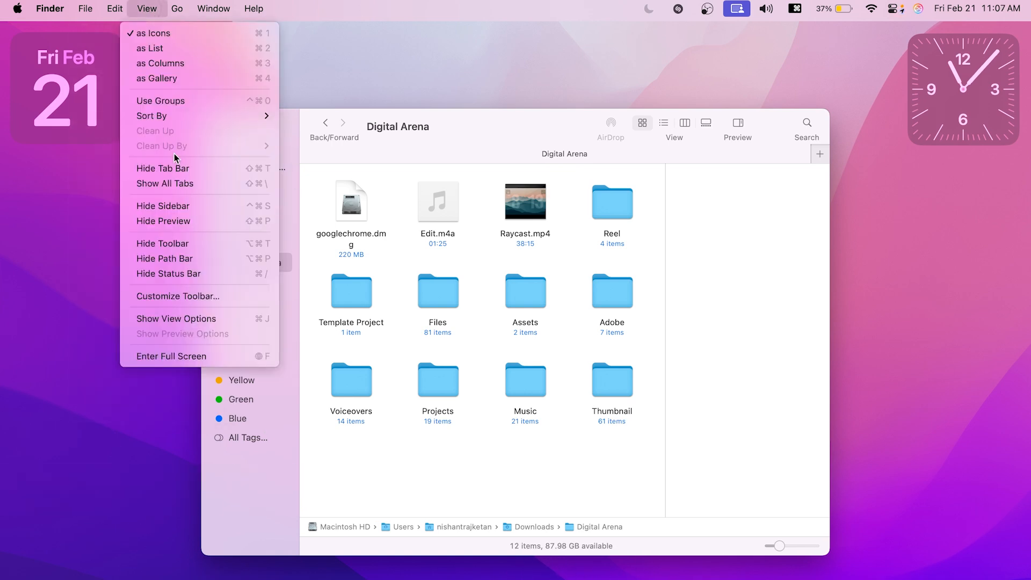
left_click(179, 274)
left_click(145, 8)
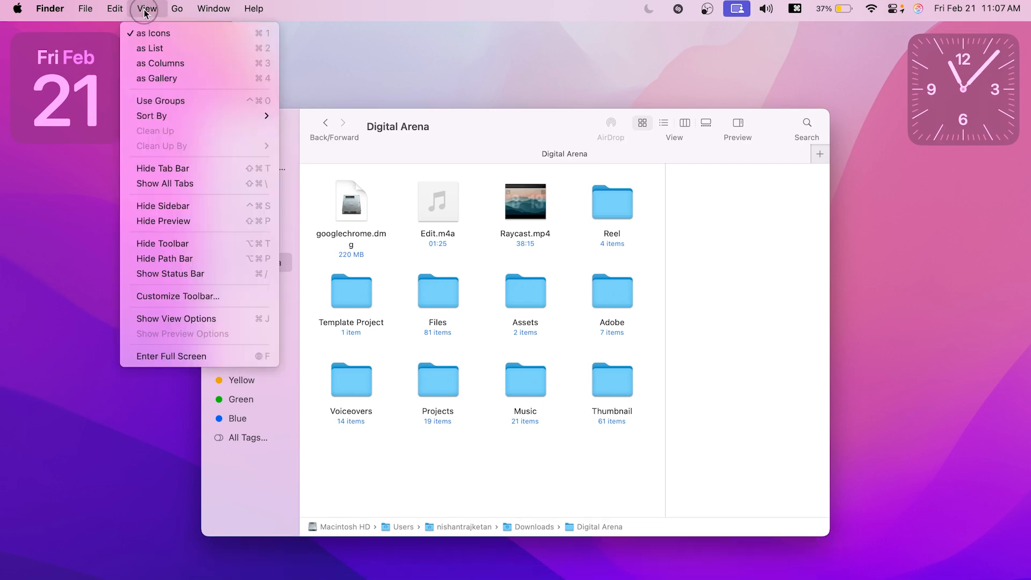
left_click(183, 274)
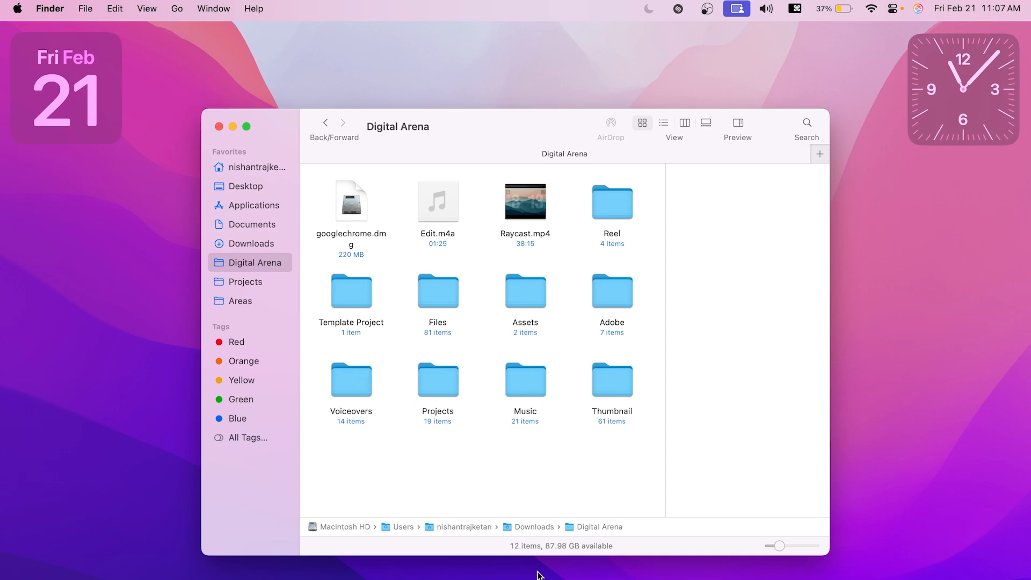
Step: Jump from Digital Arena to Macintosh HD using the path bar
left_click(525, 387)
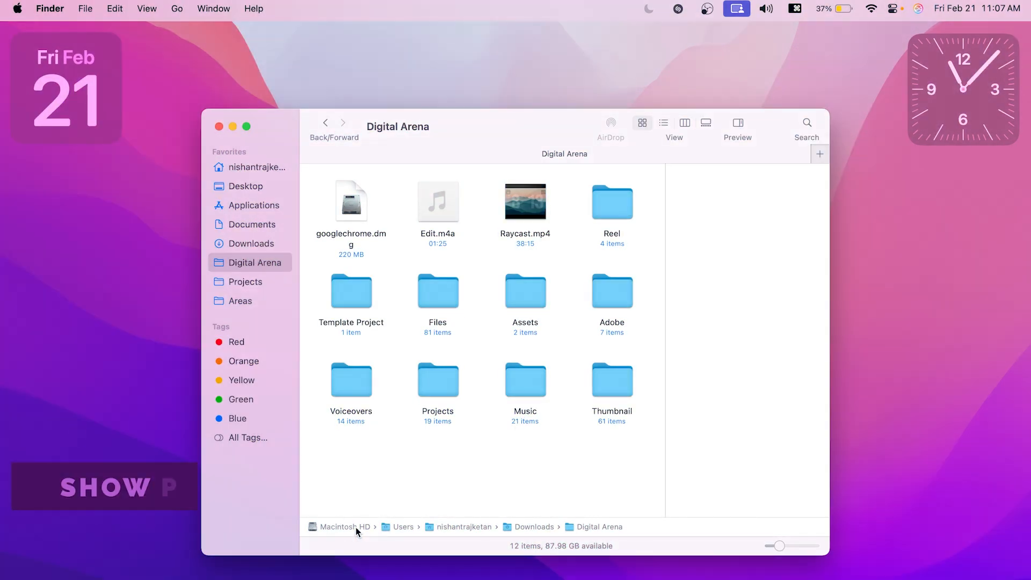
double_click(357, 532)
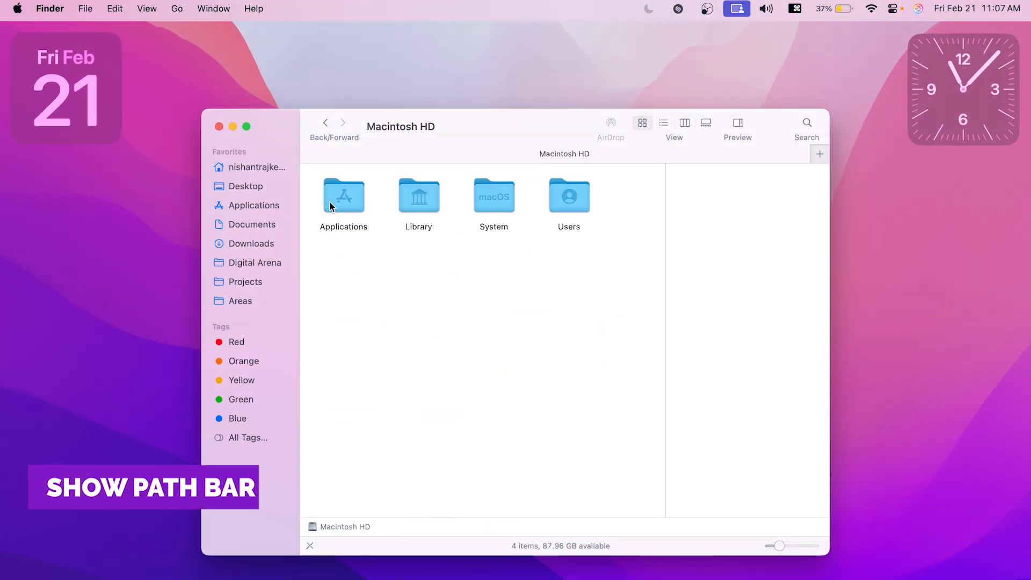
double_click(329, 203)
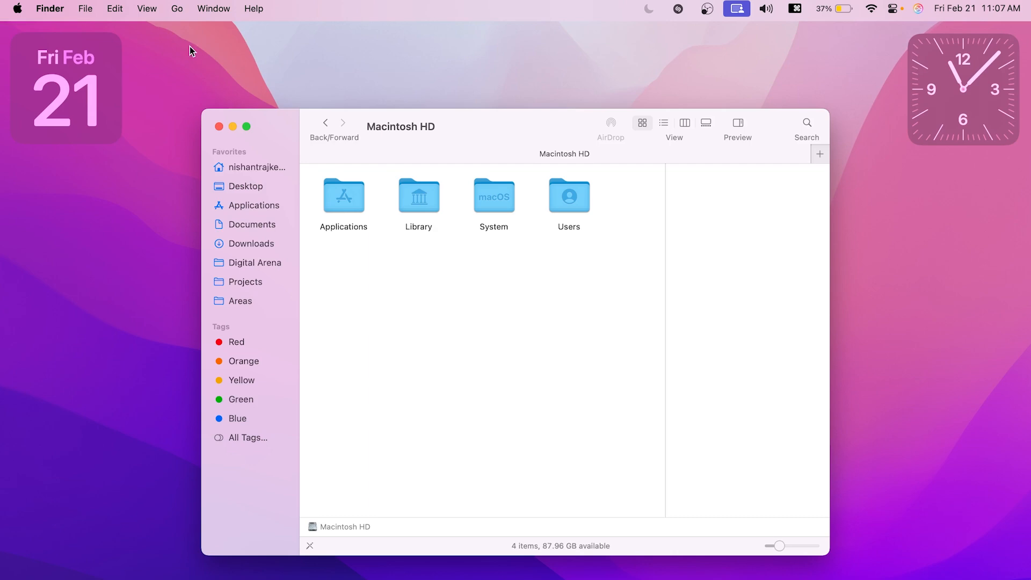
Step: Hide the path bar in the Macintosh HD window and show it again
left_click(149, 8)
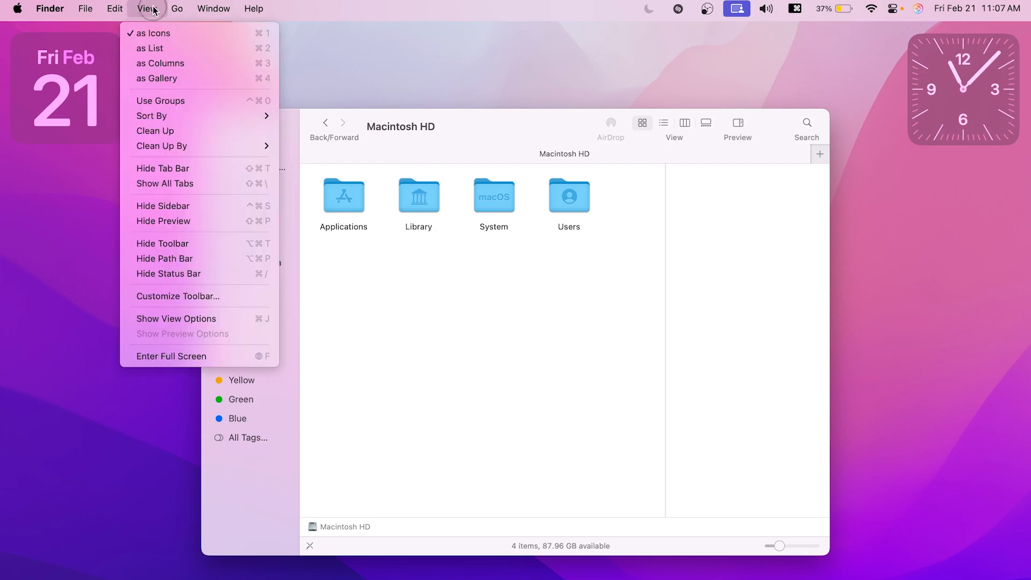
left_click(180, 264)
left_click(146, 9)
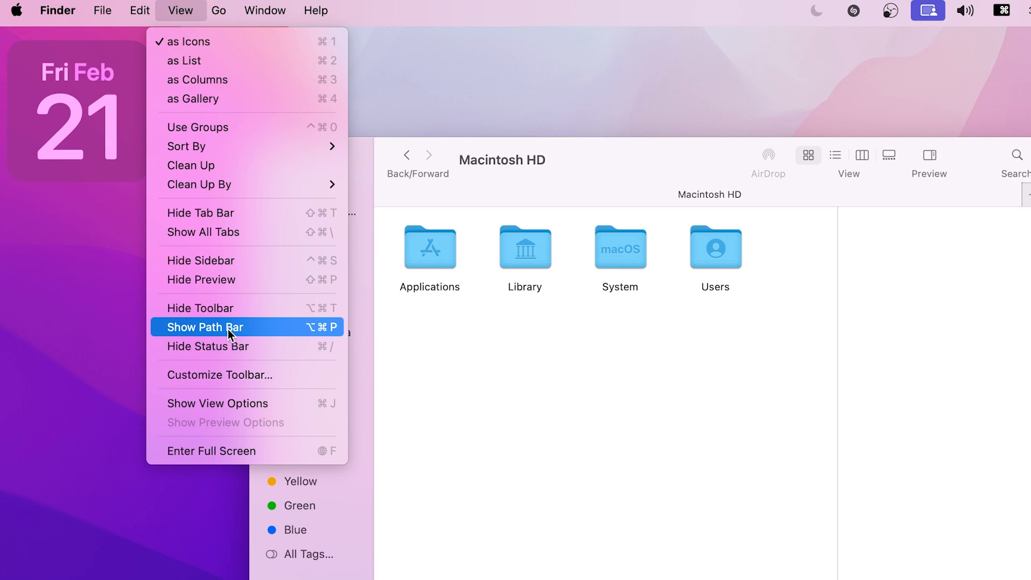
left_click(228, 329)
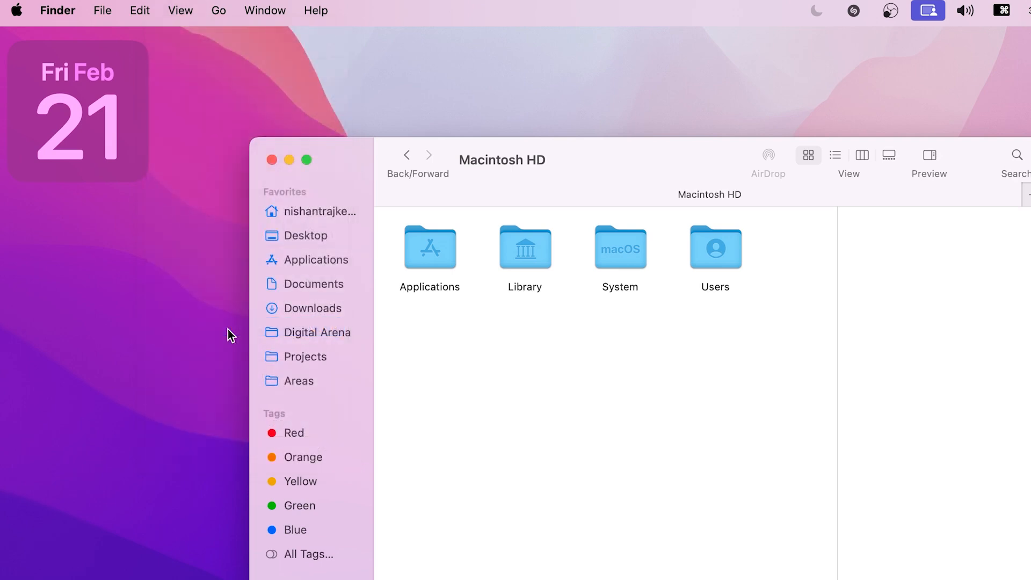
Step: Open the AppStore folder inside Library, and go back to Macintosh HD through the path bar
double_click(525, 248)
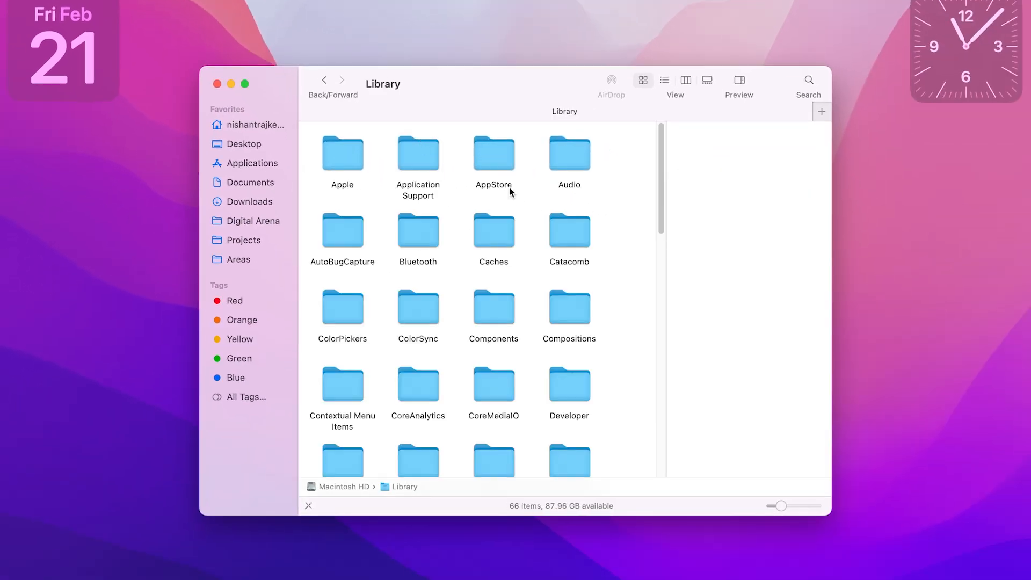
double_click(497, 177)
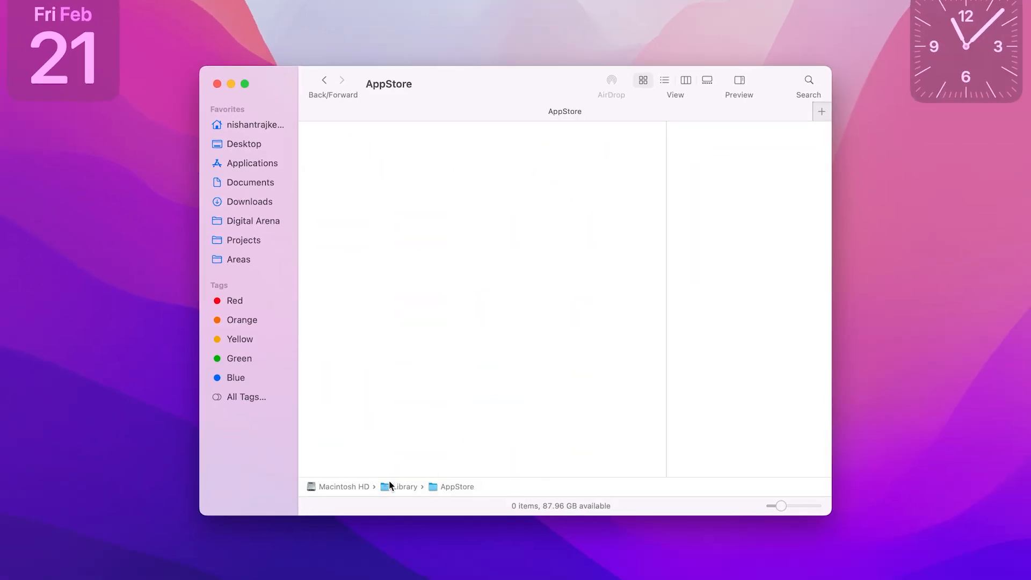
double_click(356, 487)
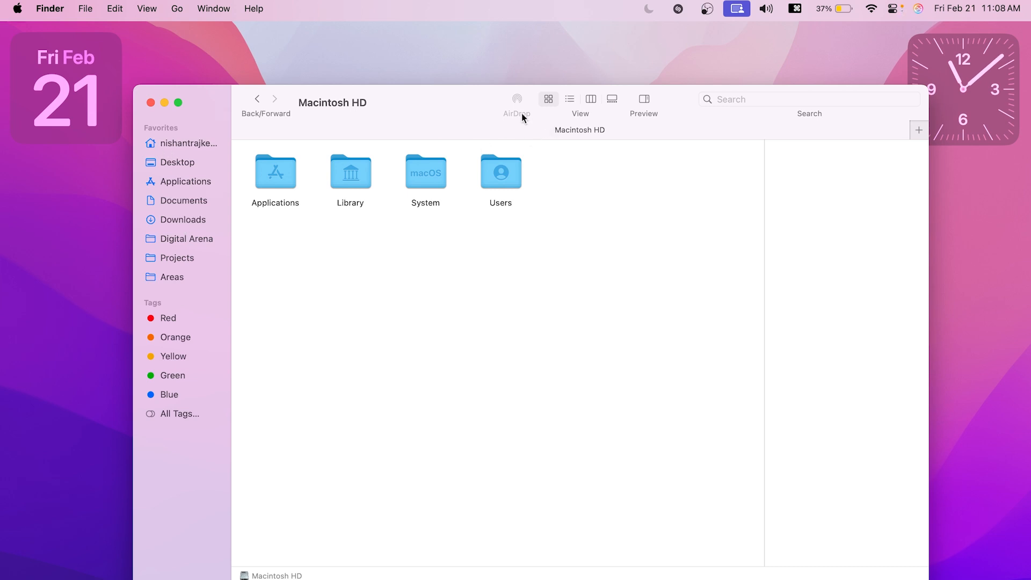
Step: Open Digital Arena, bring up AirDrop sharing for the Adobe and Voiceovers folders, and cancel it and clear the selection
left_click(419, 233)
left_click(194, 244)
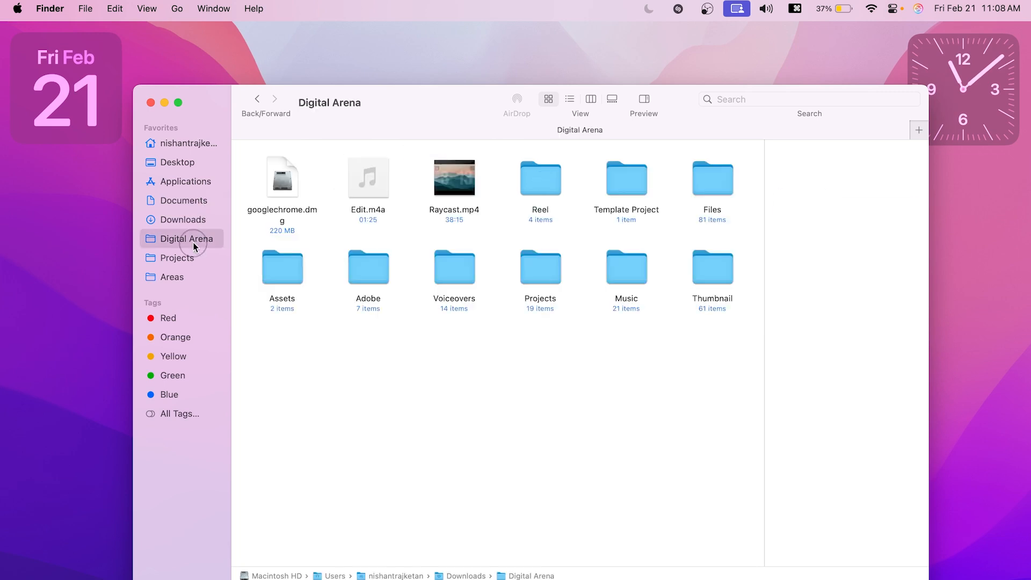
left_click_drag(367, 336, 483, 257)
left_click(516, 105)
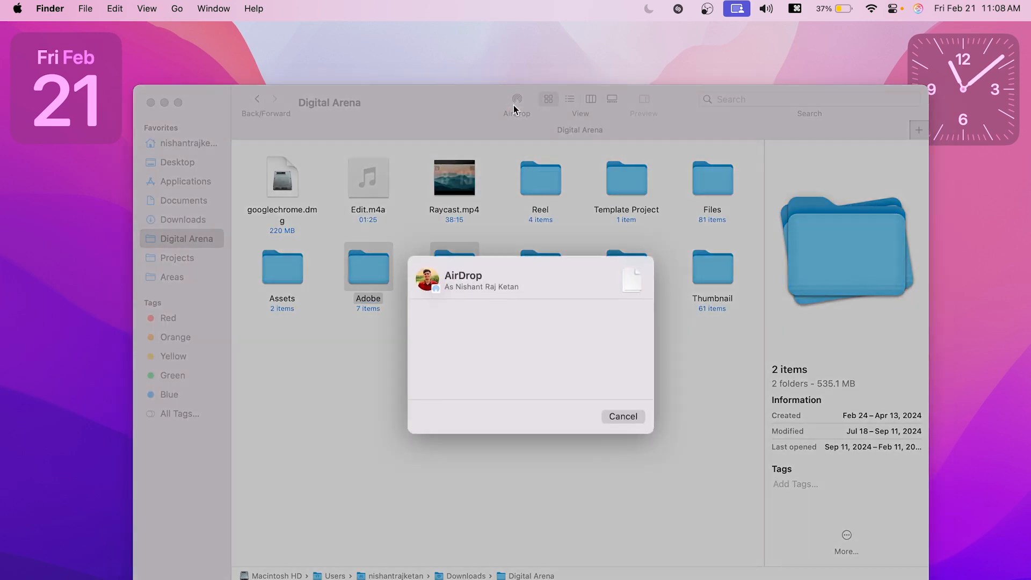
key("Escape")
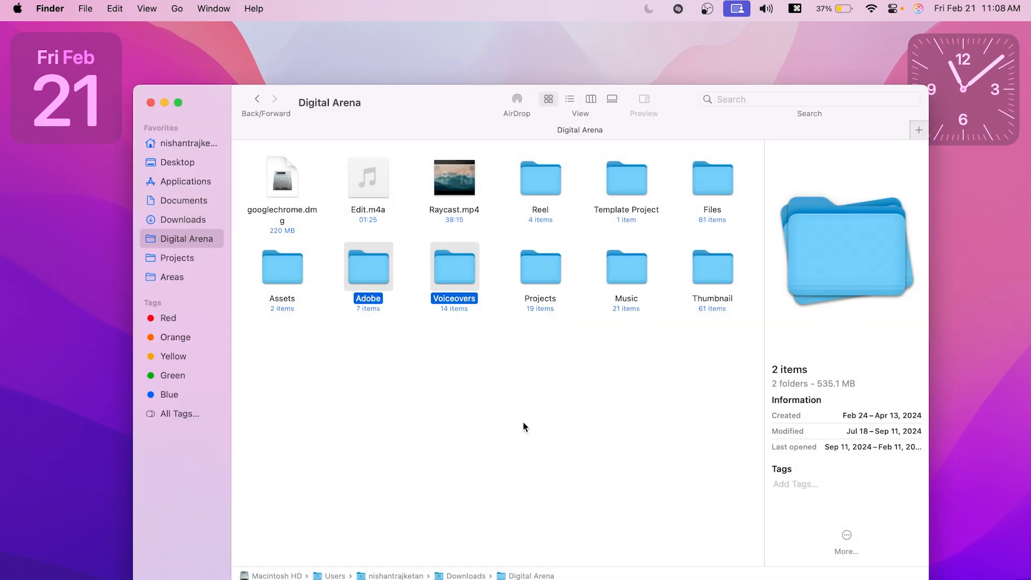
left_click(508, 424)
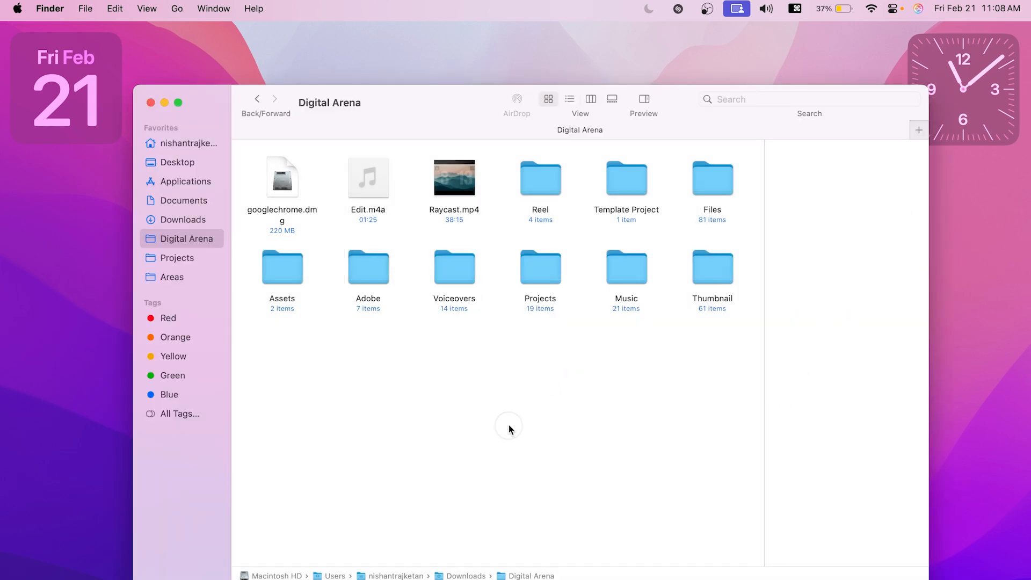
Step: Customize the Finder toolbar by adding New Folder, Eject and Share before AirDrop, and finish the customization
right_click(448, 99)
left_click(486, 162)
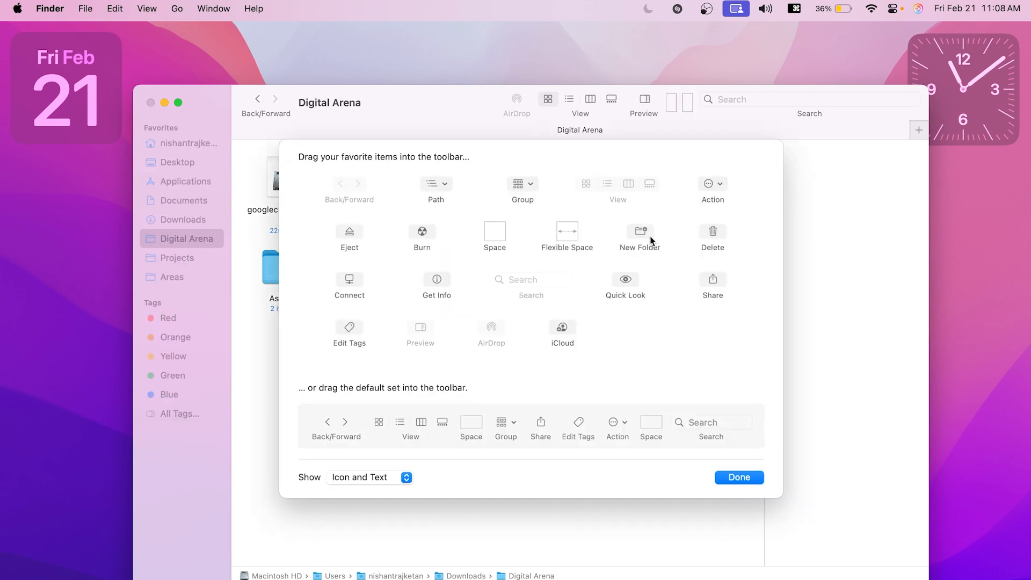
left_click_drag(649, 240, 505, 108)
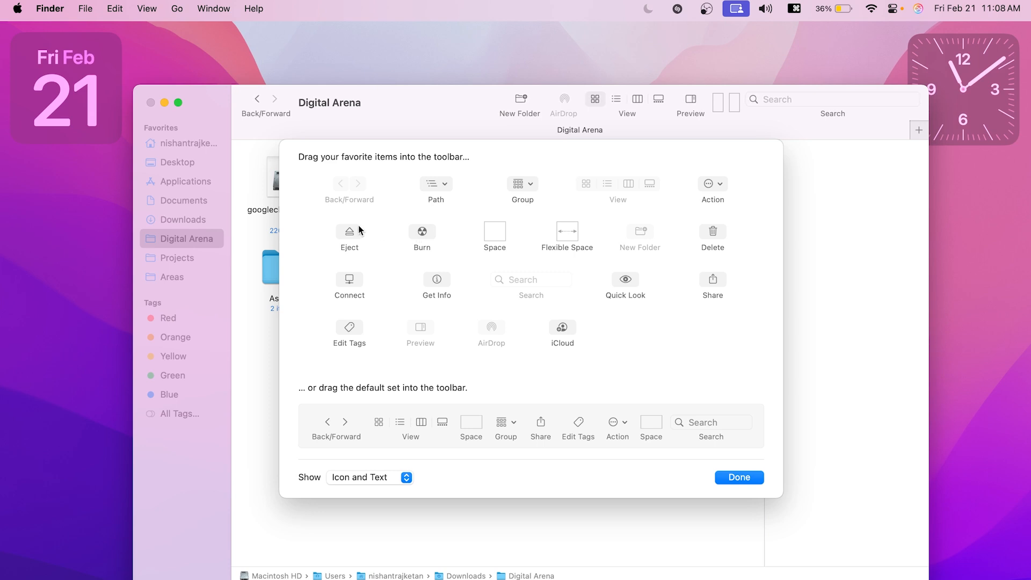
left_click_drag(350, 232, 499, 107)
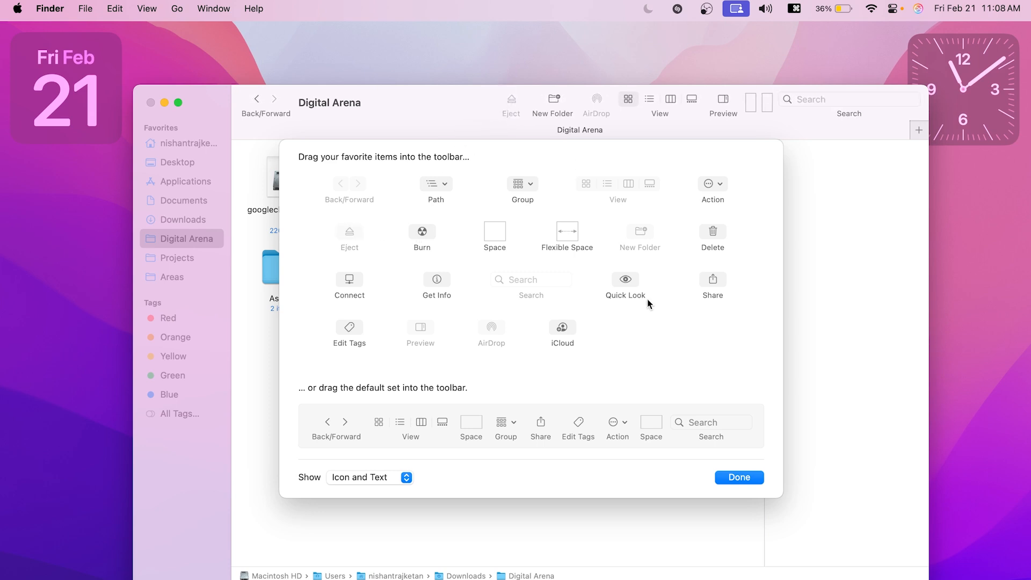
left_click_drag(712, 281, 493, 109)
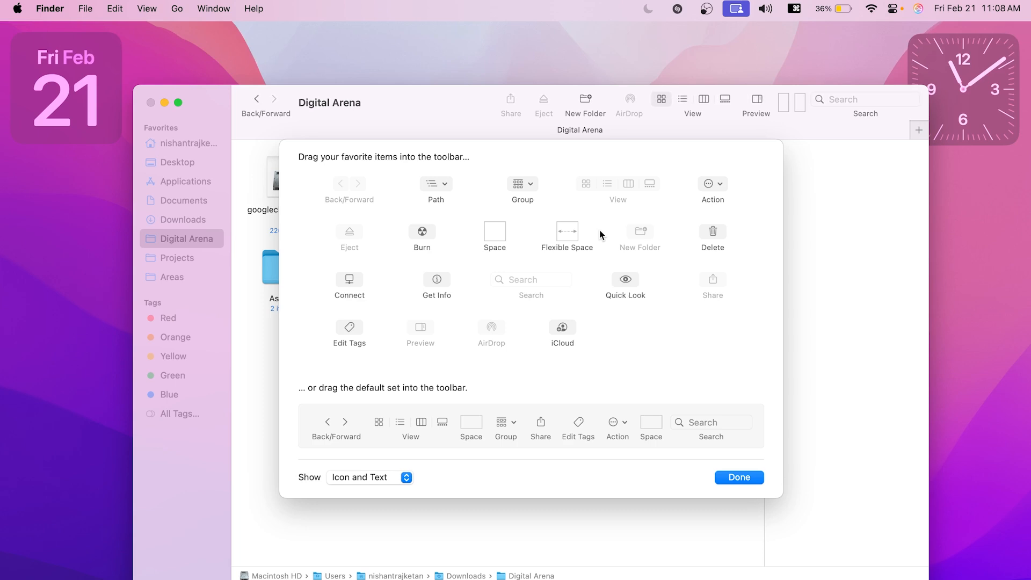
left_click(724, 478)
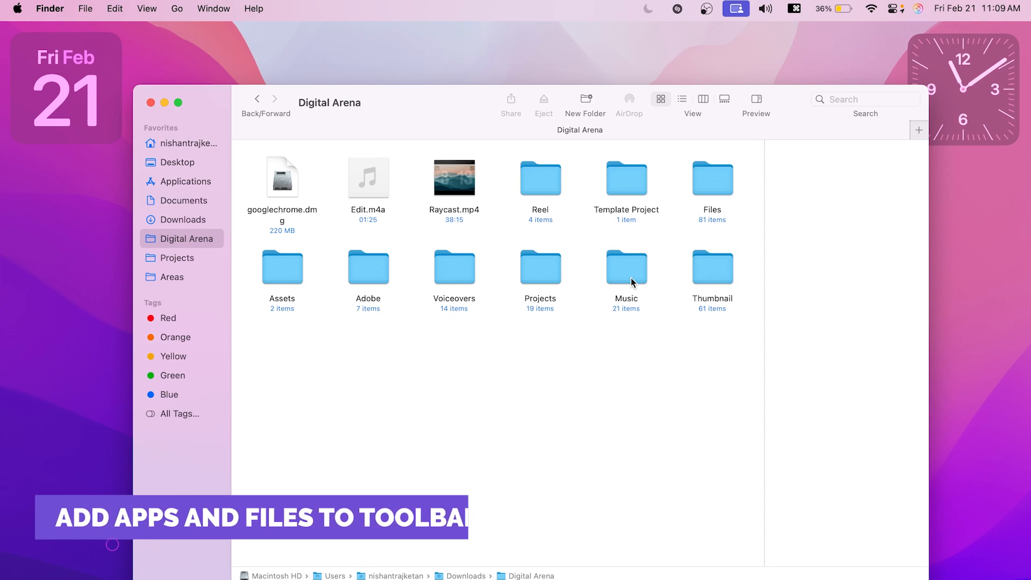
Step: Add the Music and Reel folders to the Finder toolbar, and go from Downloads to each folder through its toolbar shortcut
left_click_drag(633, 282, 557, 110)
left_click_drag(540, 177, 528, 96)
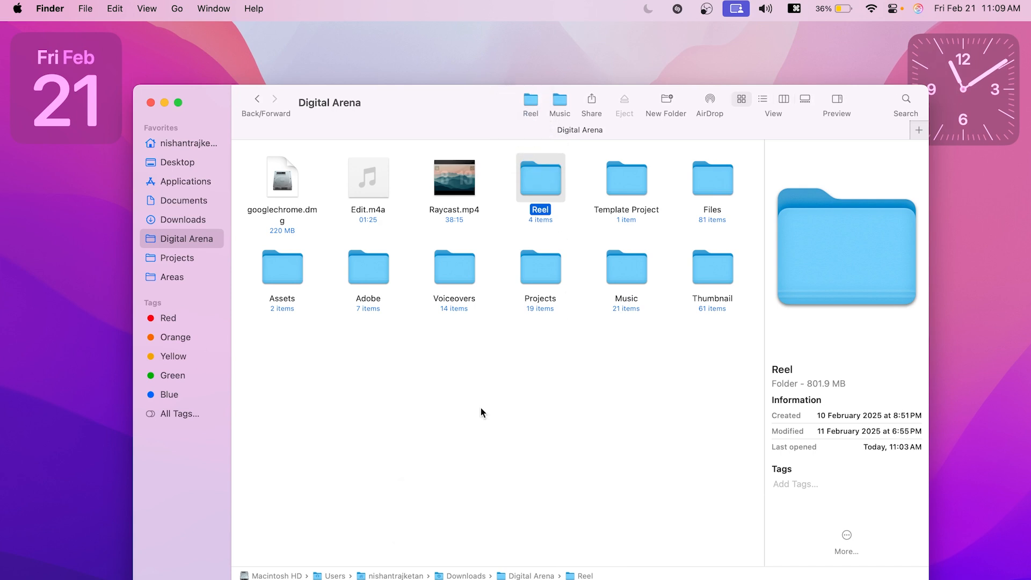
left_click(187, 221)
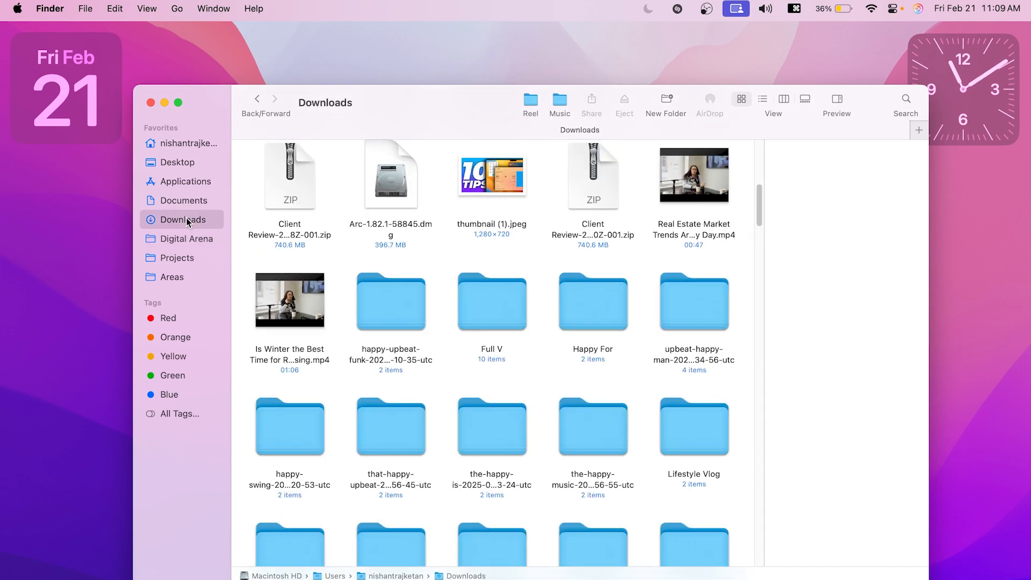
left_click(531, 100)
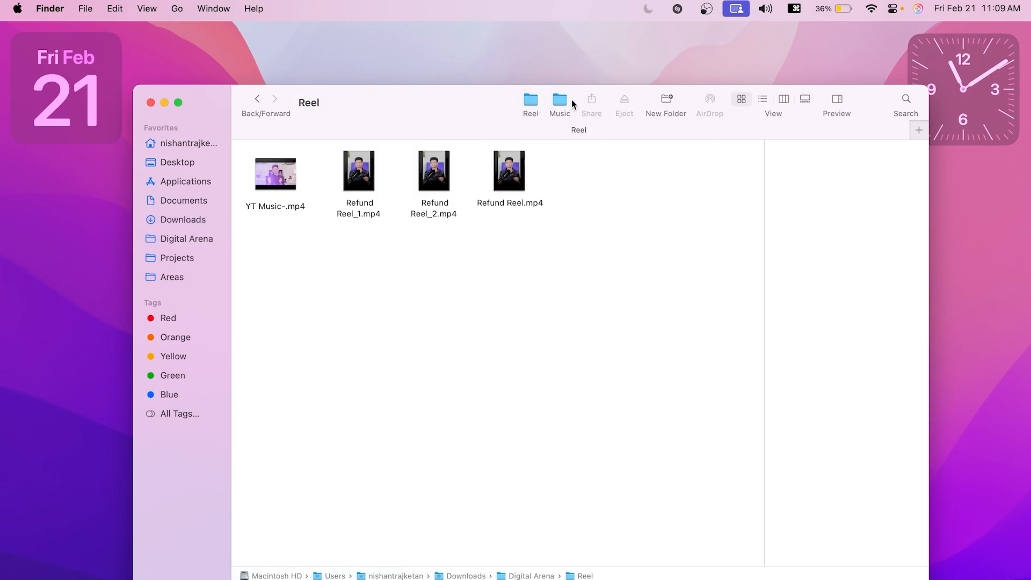
left_click(554, 100)
left_click(528, 104)
left_click(557, 106)
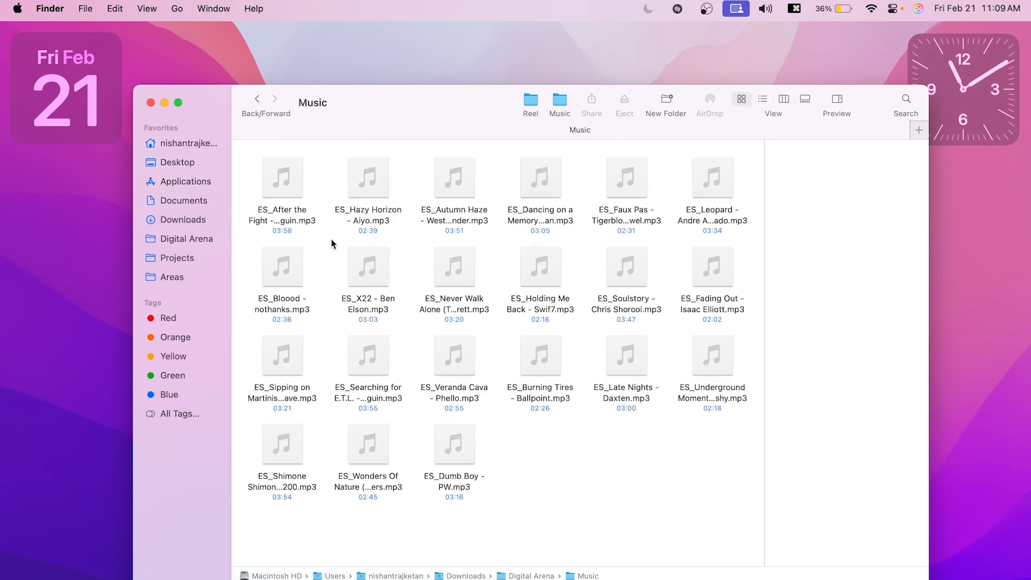
Step: Add Adobe After Effects 2025 and Mail from Applications to the Finder toolbar, and launch Mail from there and close its window
left_click(173, 184)
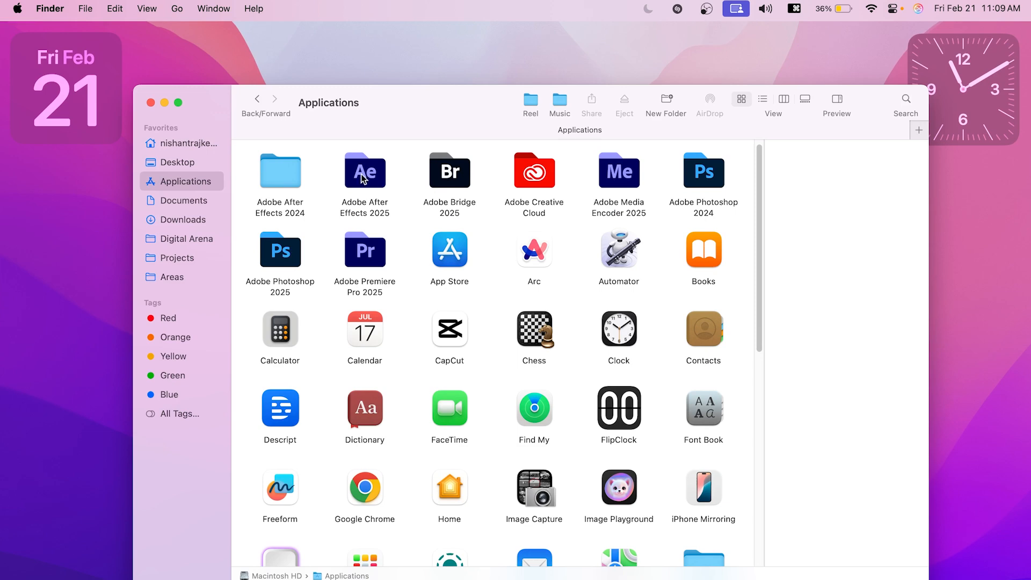
left_click_drag(362, 177, 523, 103)
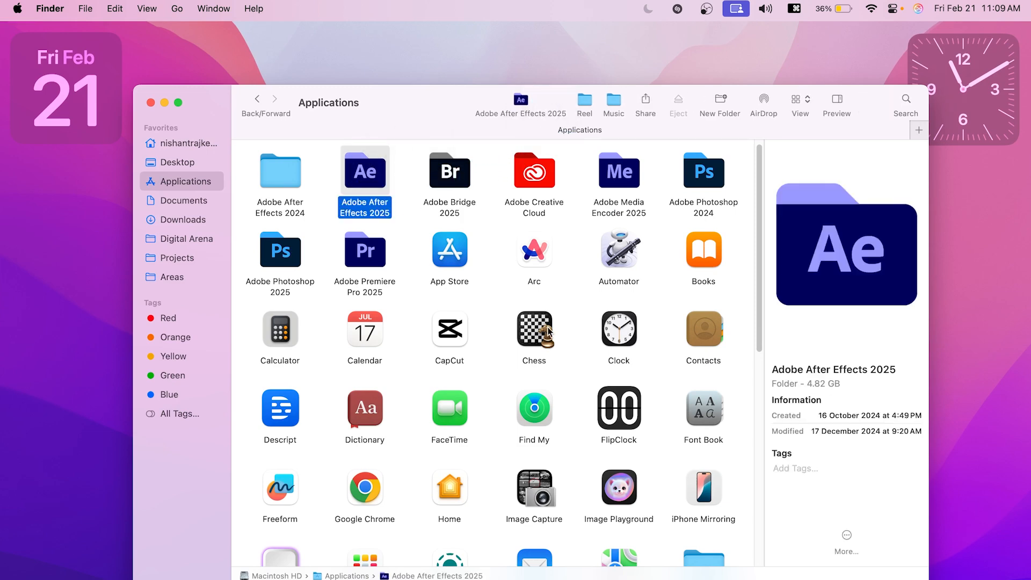
scroll(490, 297, "down", 5)
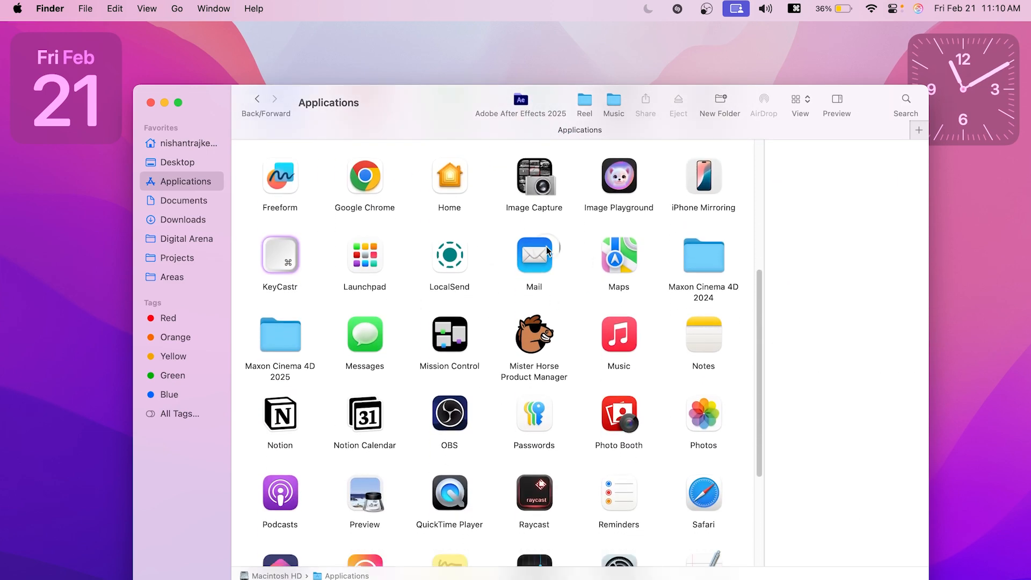
left_click_drag(548, 251, 473, 99)
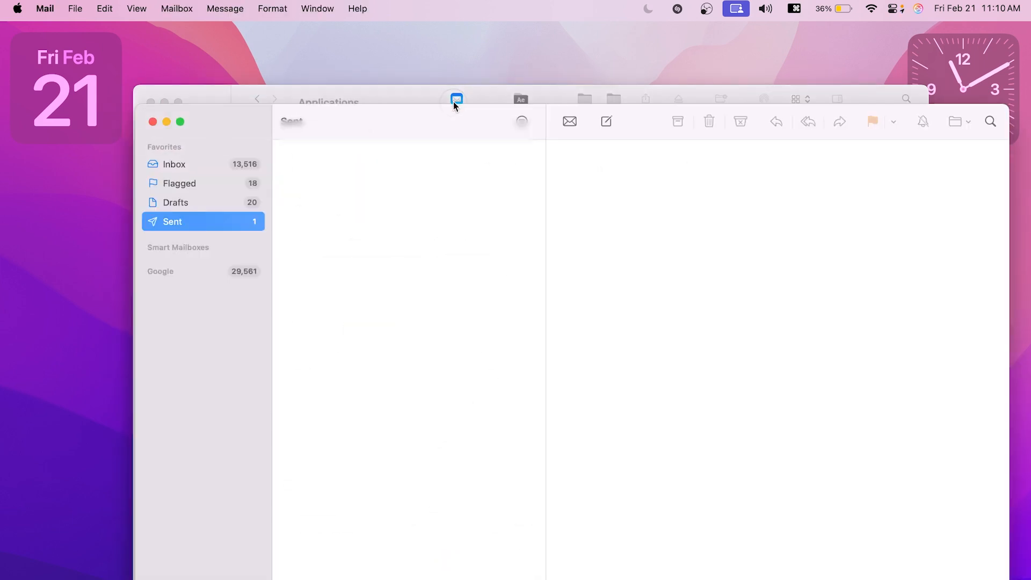
left_click(154, 122)
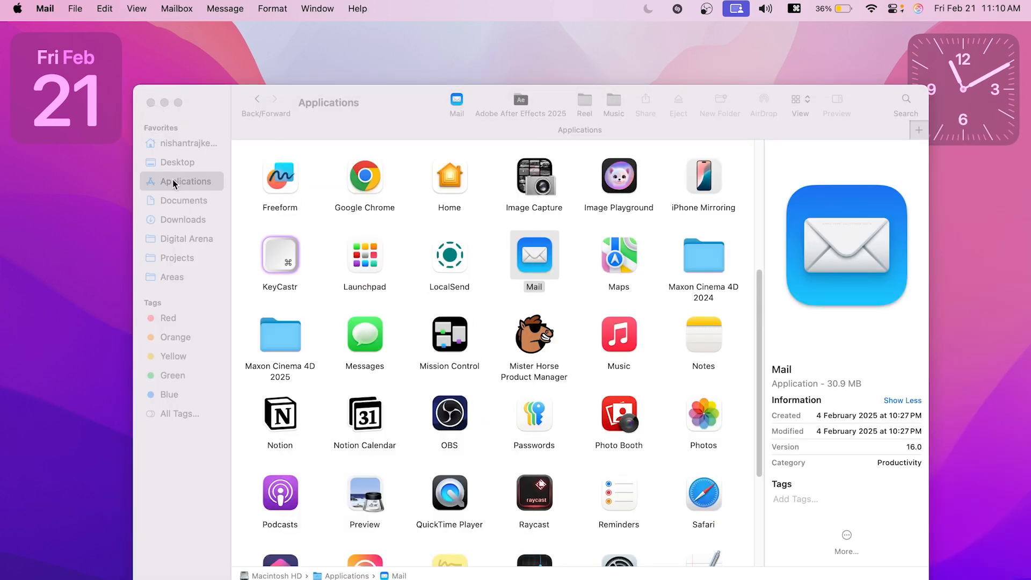
Step: Open Documents and try to add one of its files to the toolbar, and switch to Digital Arena
left_click(176, 206)
left_click(186, 200)
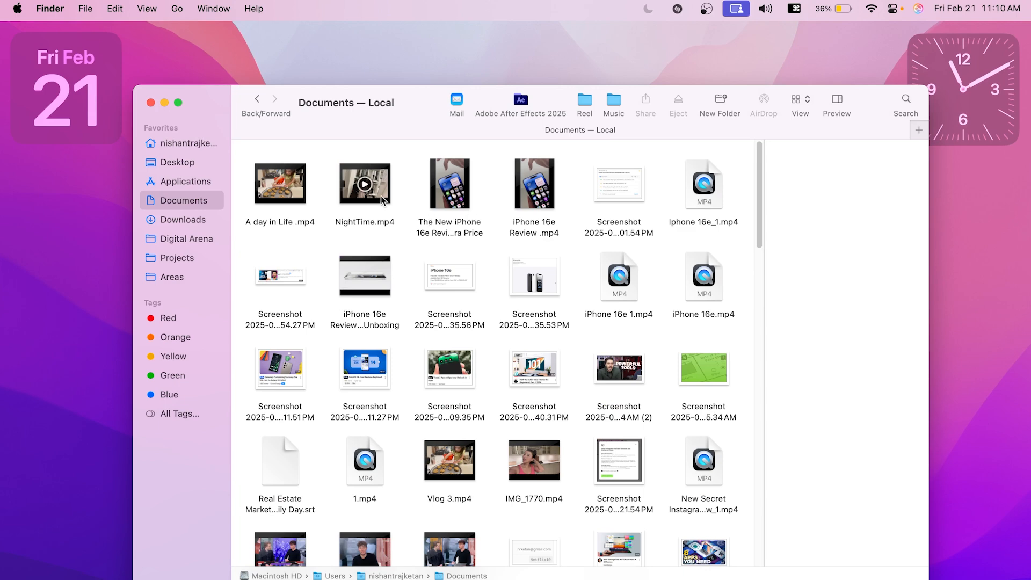
scroll(463, 224, "up", 2)
left_click_drag(272, 290, 454, 101)
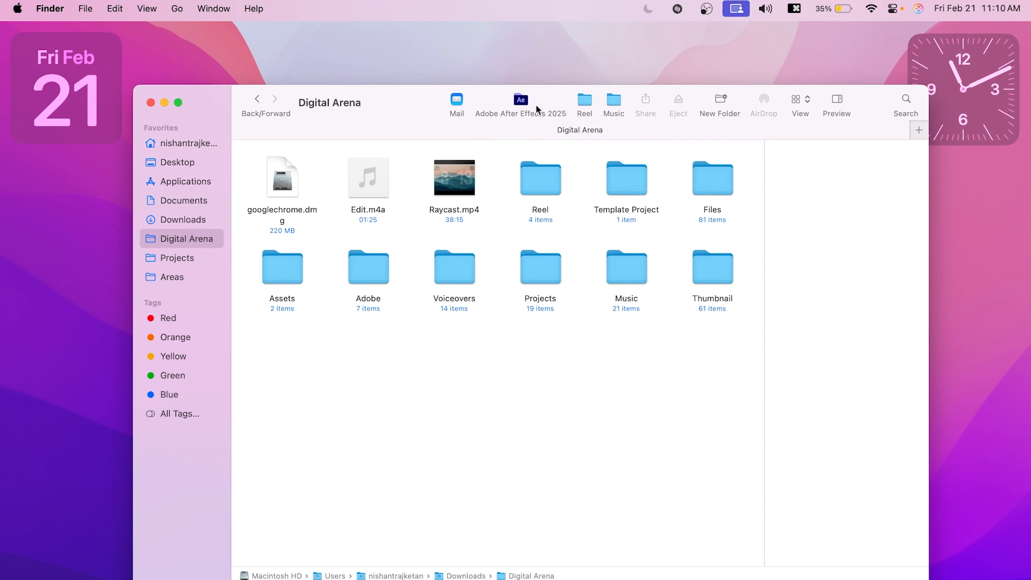
Step: Remove the Adobe After Effects 2025 shortcut from the toolbar, and remove two more added shortcuts while customizing the toolbar
left_click_drag(531, 101, 542, 324)
right_click(483, 110)
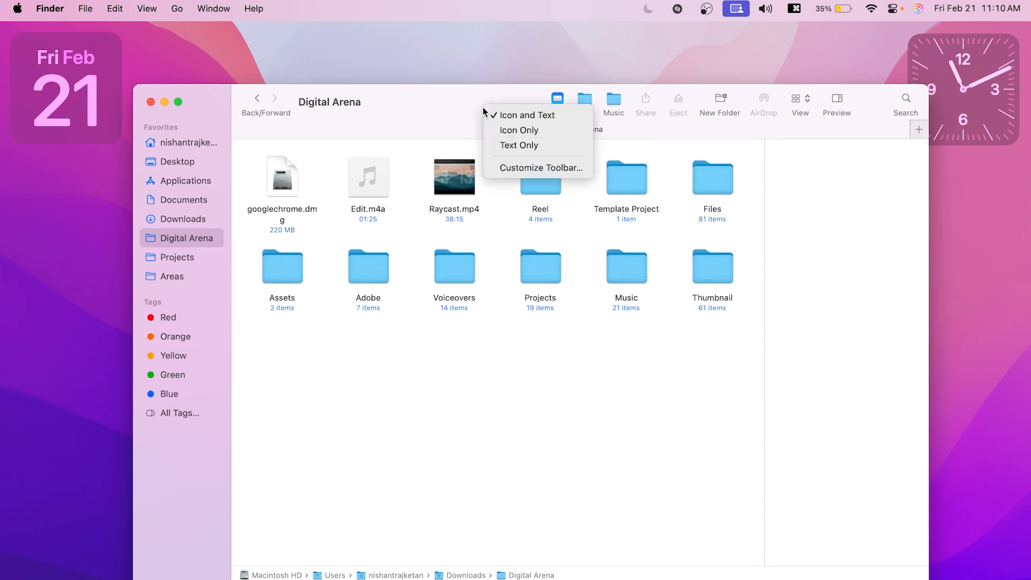
left_click(529, 166)
left_click_drag(546, 98, 574, 252)
left_click_drag(520, 99, 545, 248)
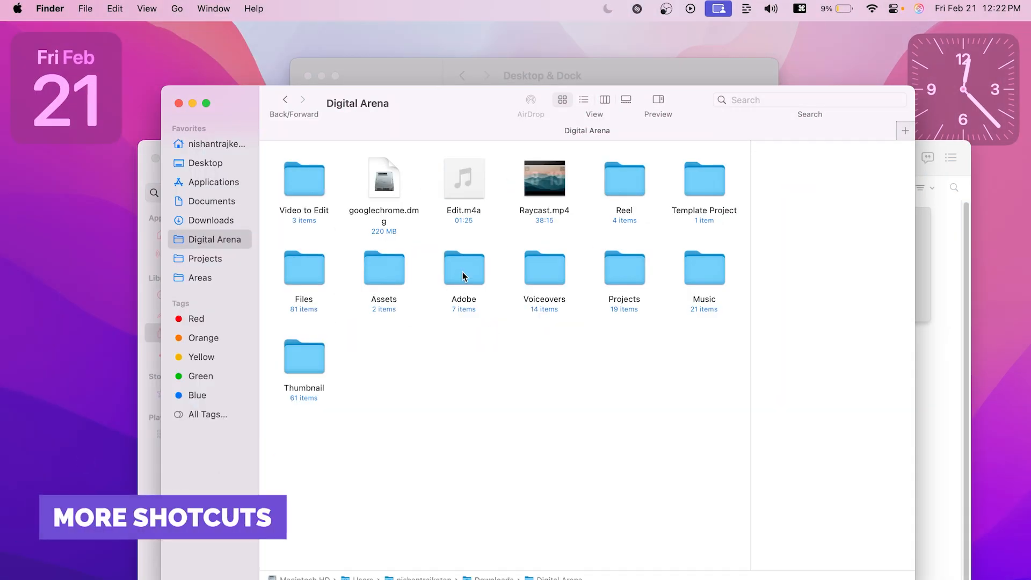
Step: Start editing the names of the Adobe and Voiceovers folders in Digital Arena, leaving each edit without entering a name
left_click(463, 276)
key("Return")
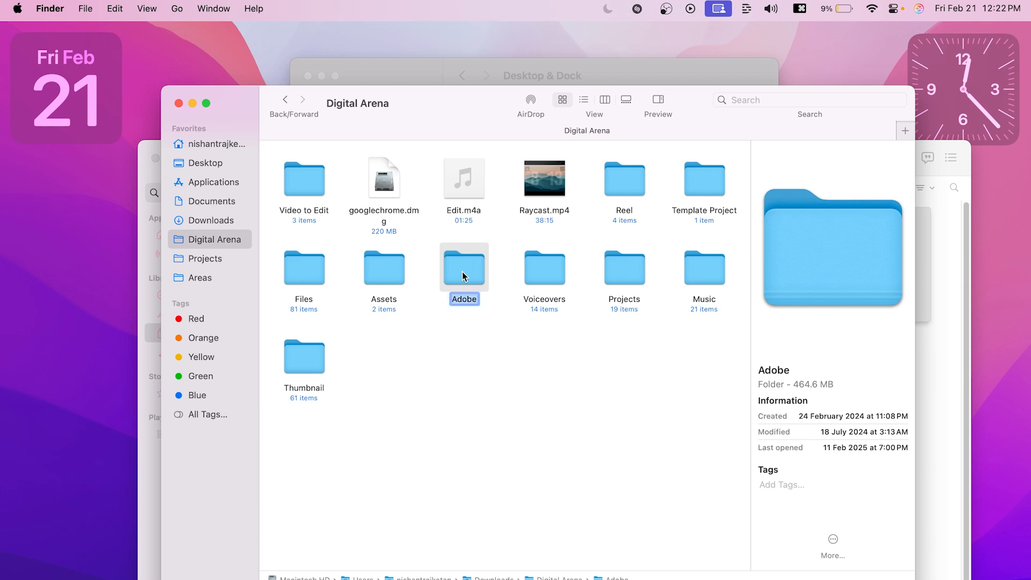
left_click(475, 392)
left_click(553, 284)
key("Return")
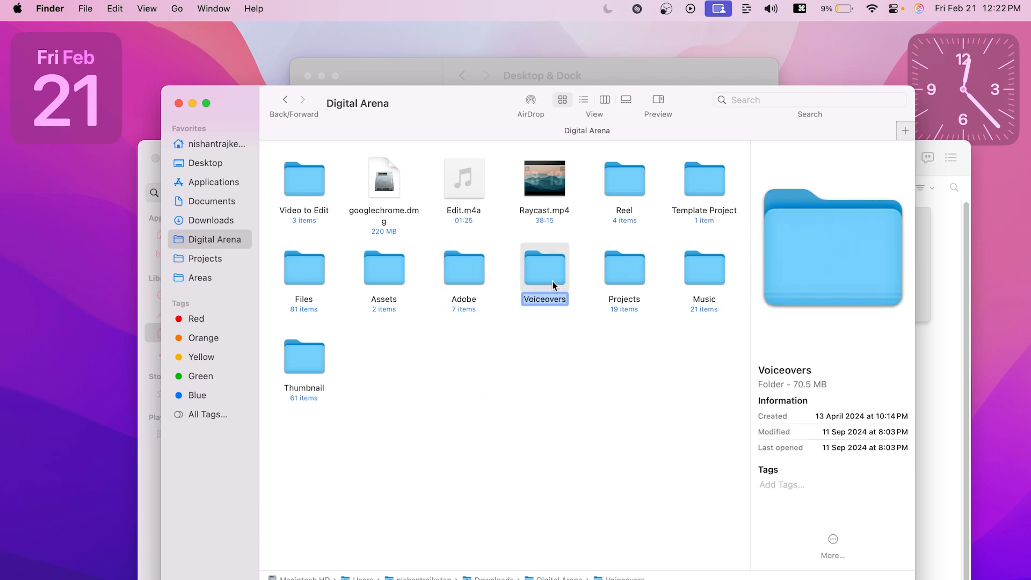
left_click(556, 322)
Step: Open the Adobe folder in Digital Arena, and review the Go destinations together with their keyboard shortcuts
left_click(559, 267)
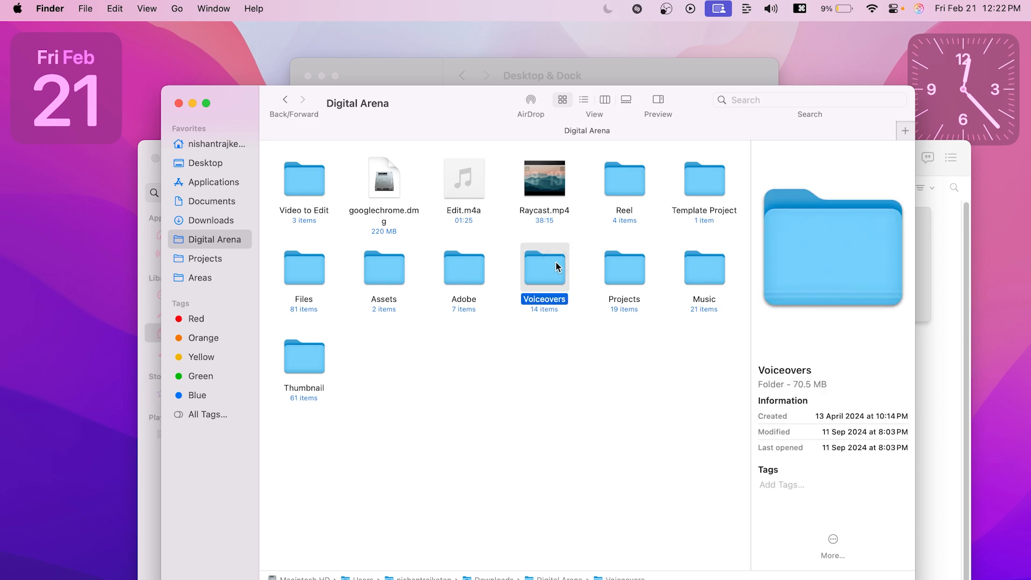
key("super+Down")
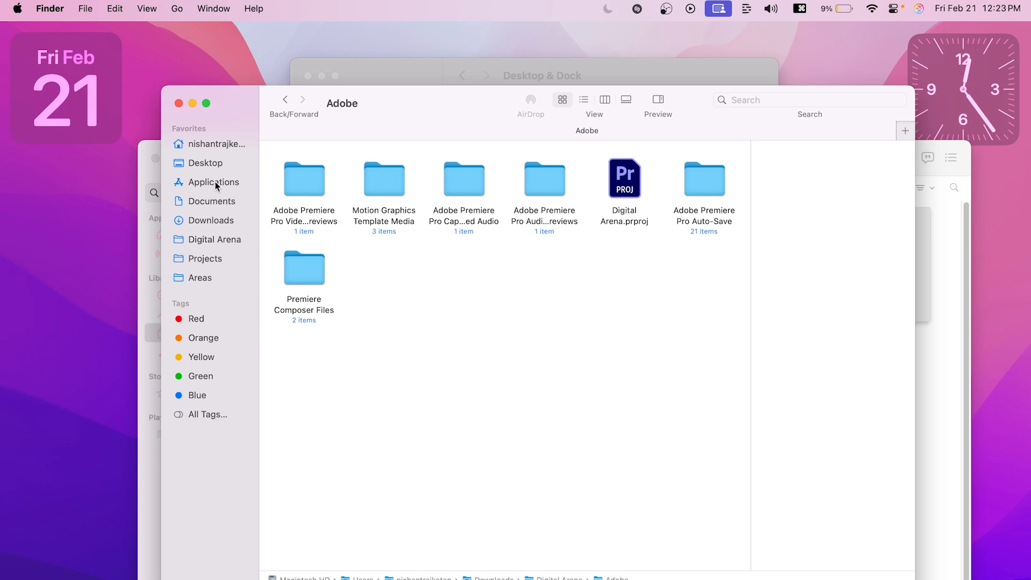
left_click(178, 9)
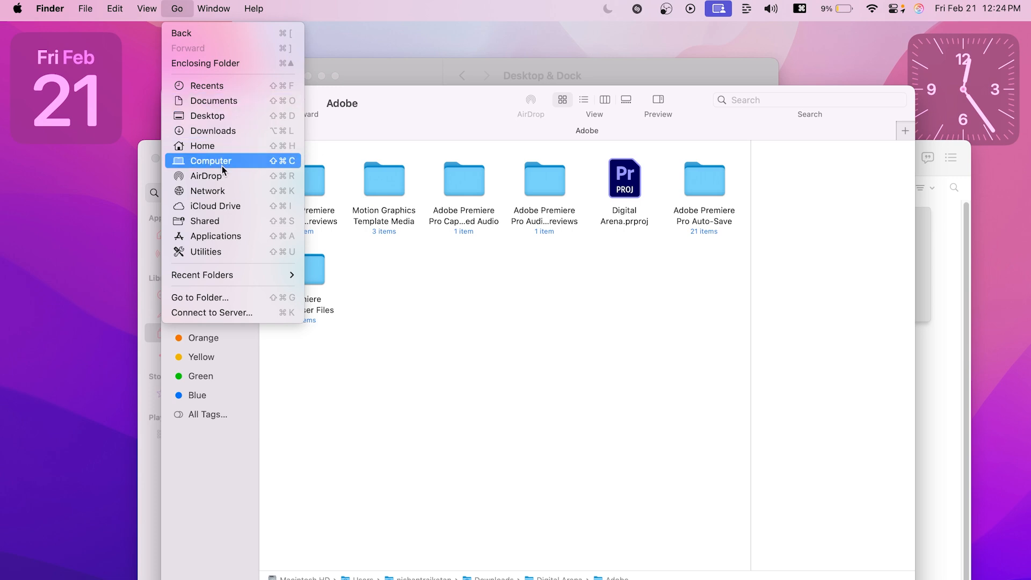
left_click(494, 392)
Step: Select the Motion Graphics Template Media folder inside Adobe, and jump to the Downloads folder
key("m")
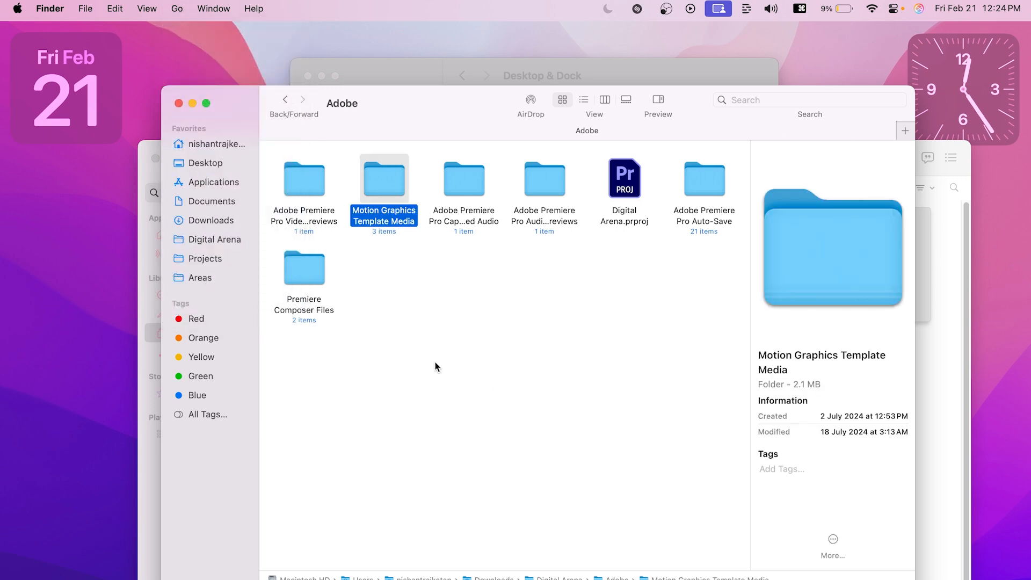
key("alt+super+l")
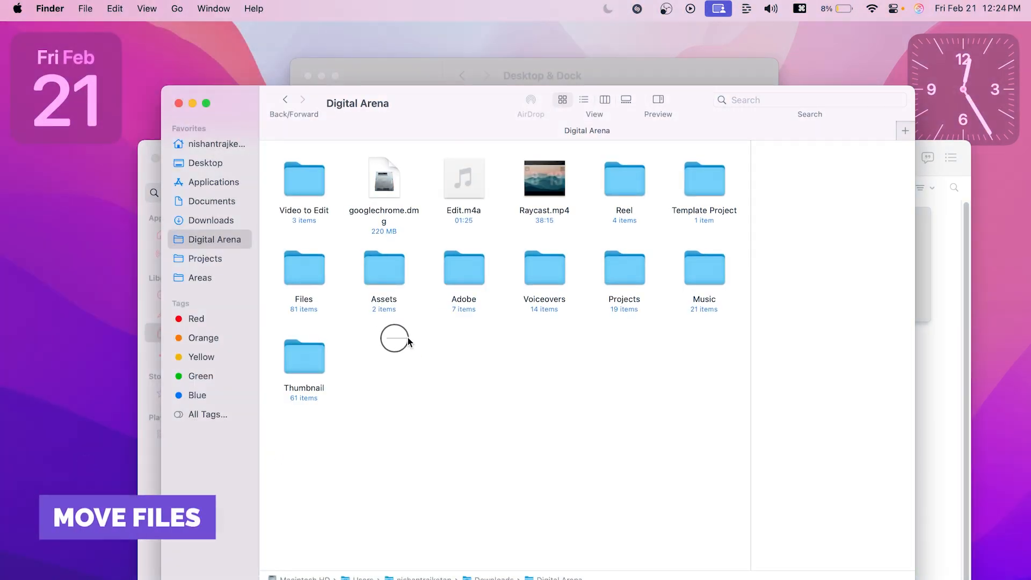
Step: Copy Edit.m4a and Raycast.mp4 from Digital Arena into the Reel folder
left_click_drag(395, 339, 489, 290)
left_click_drag(460, 224, 575, 183)
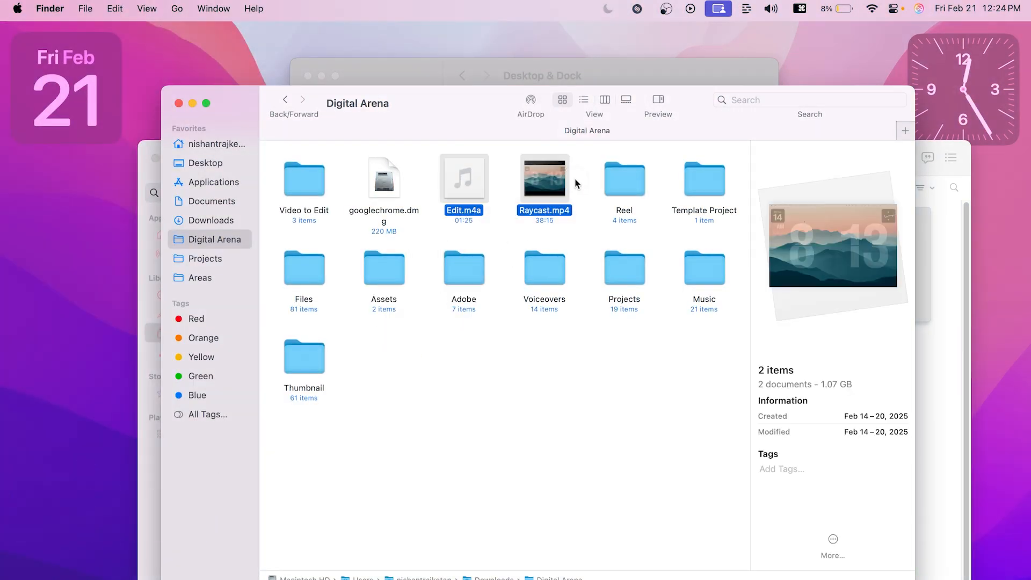
key("super+c")
double_click(622, 183)
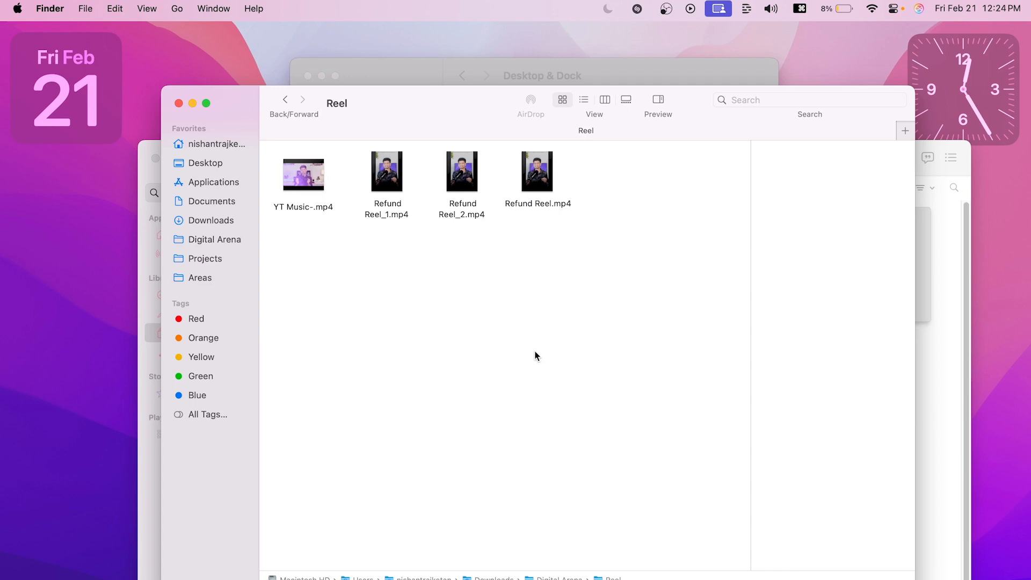
key("super+v")
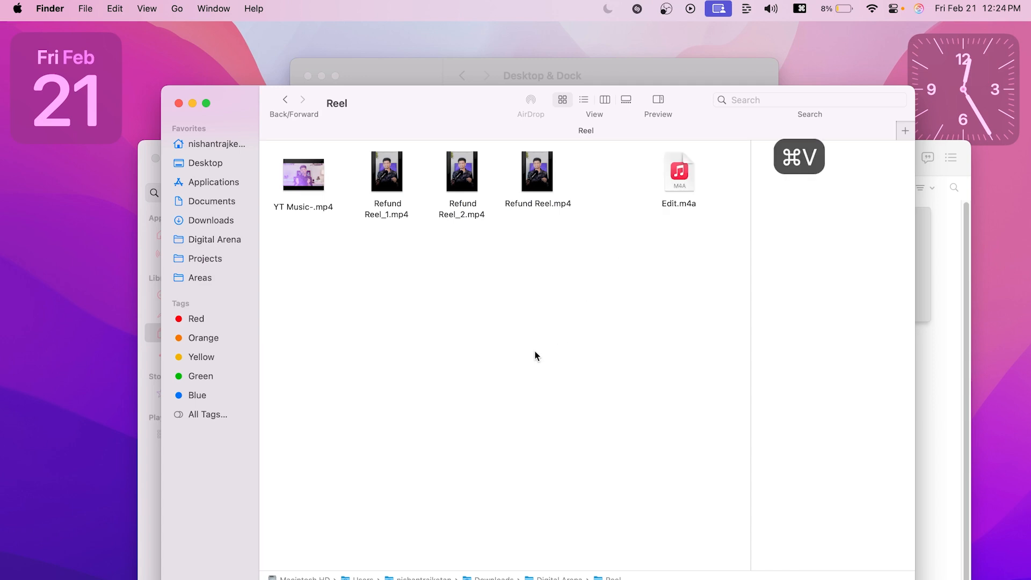
Step: Go back to Digital Arena, select Edit.m4a and Raycast.mp4, and undo their copying into Reel
left_click(285, 100)
left_click_drag(453, 240, 564, 212)
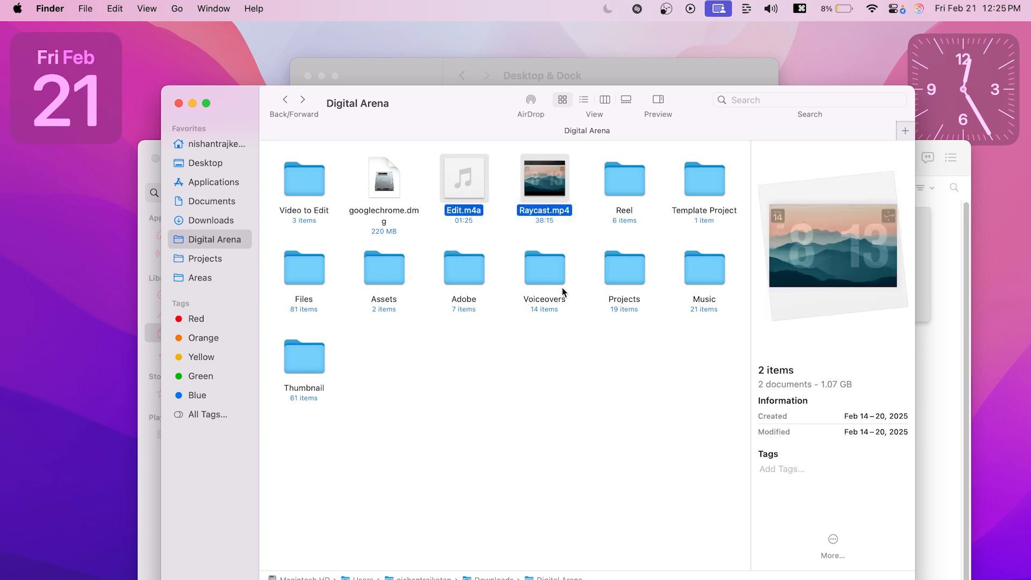
key("super+z")
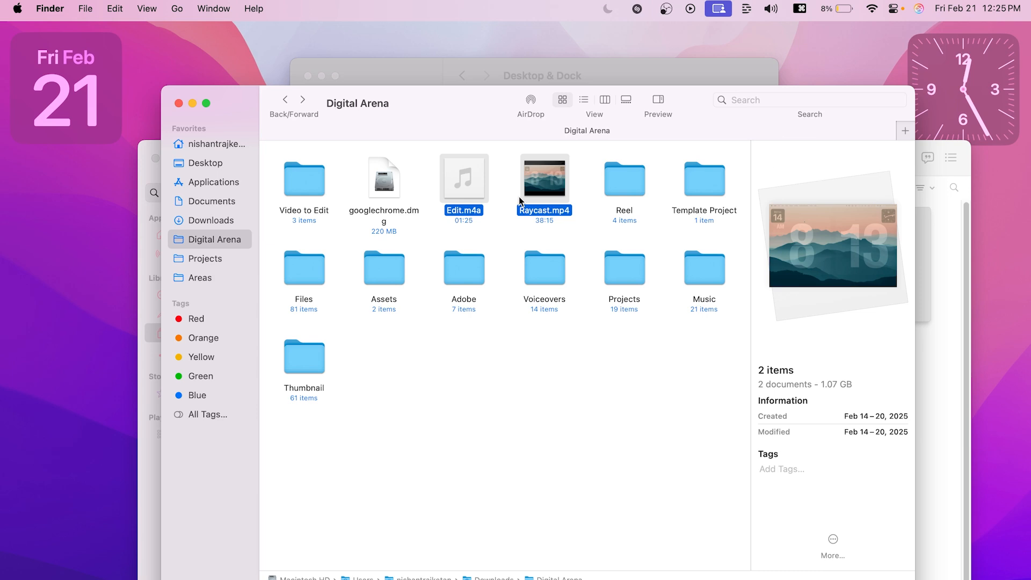
Step: Move the selected Edit.m4a and Raycast.mp4 files from Digital Arena into the Reel folder, and go back to Digital Arena
key("super+c")
key("super+c")
double_click(615, 191)
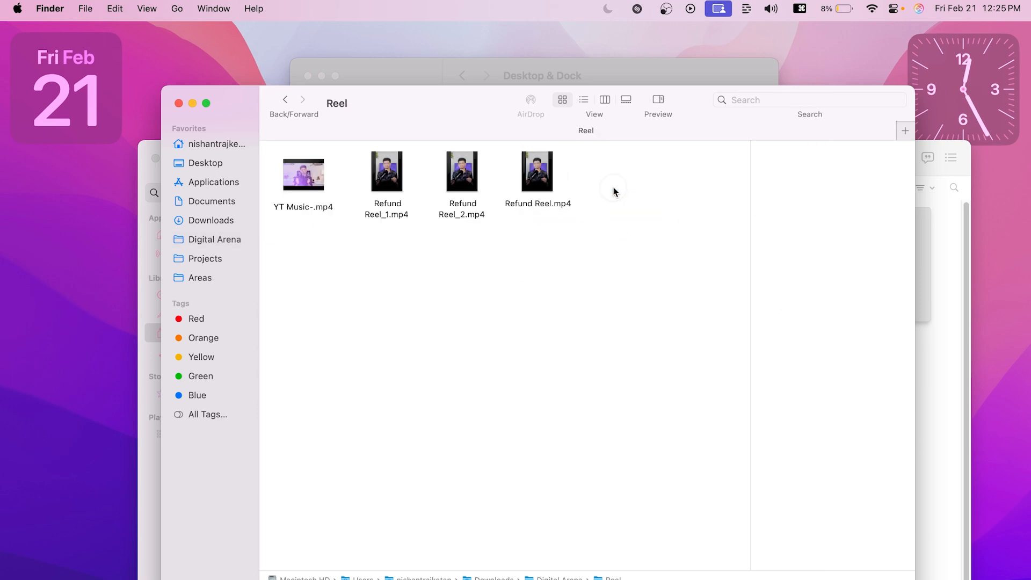
key("super+alt+v")
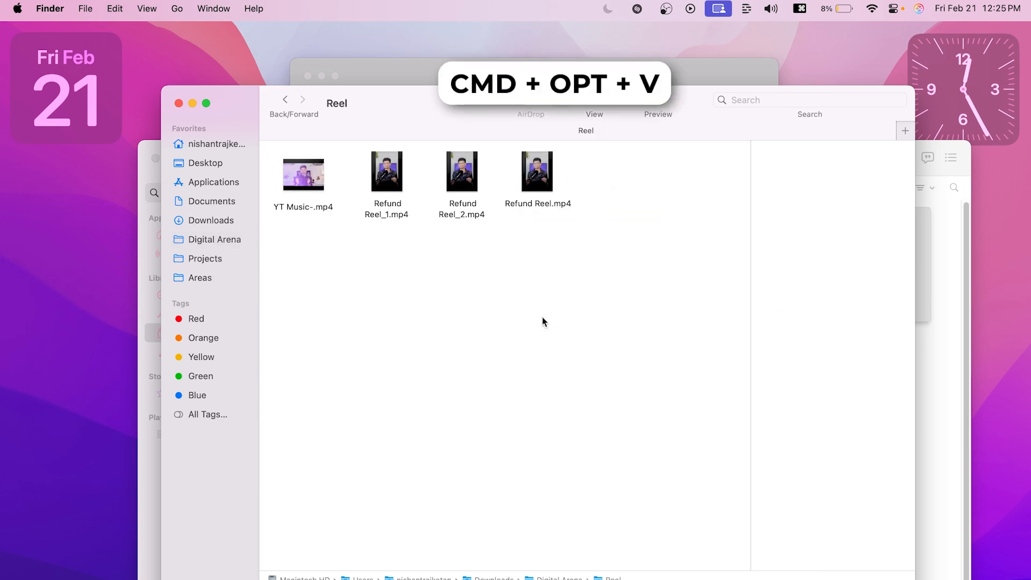
key("super+alt+v")
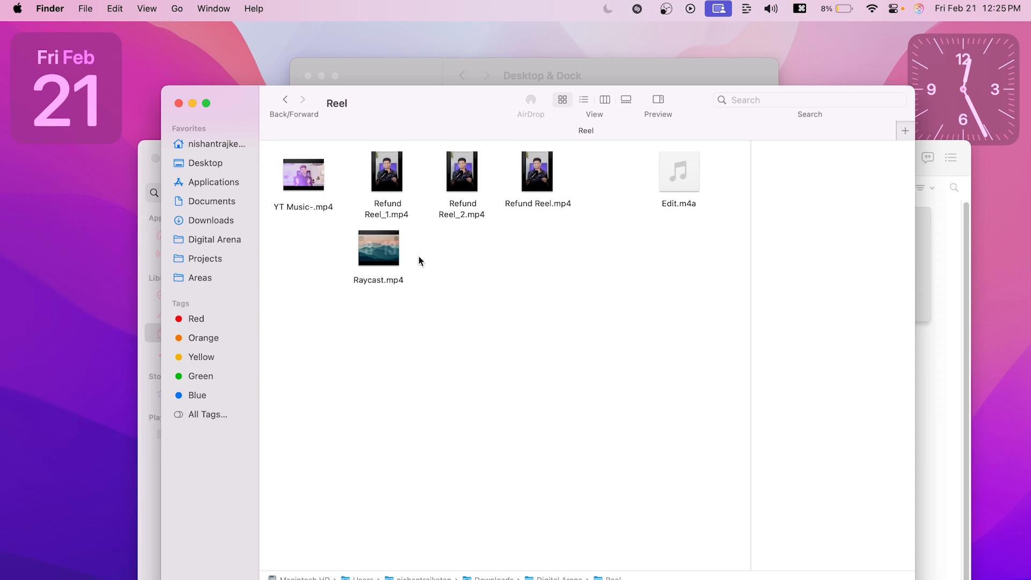
left_click(285, 100)
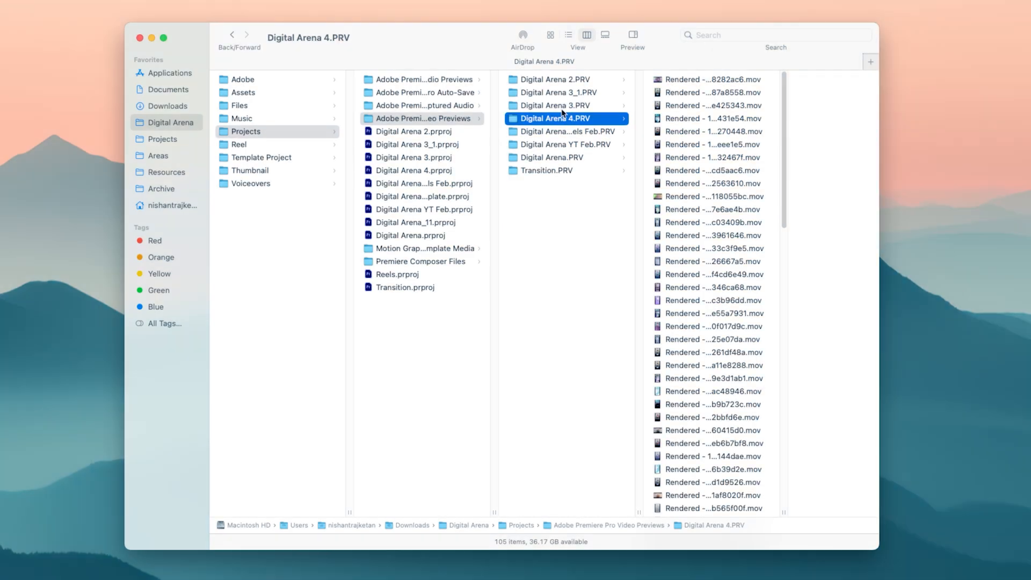
Step: Show the Digital Arena 4.PRV folder in gallery view, and browse the previews of its rendered clips
left_click(605, 35)
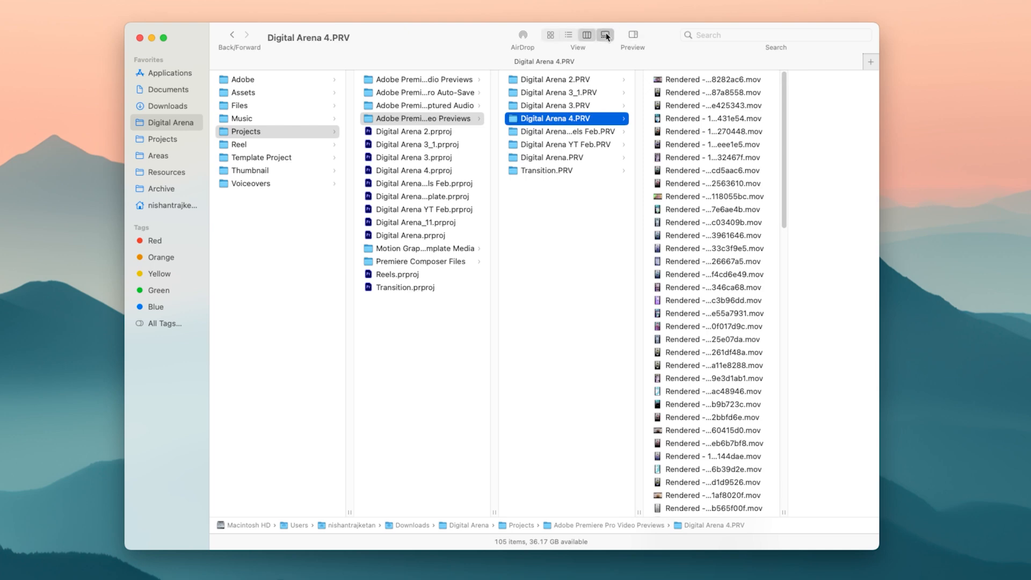
left_click(401, 491)
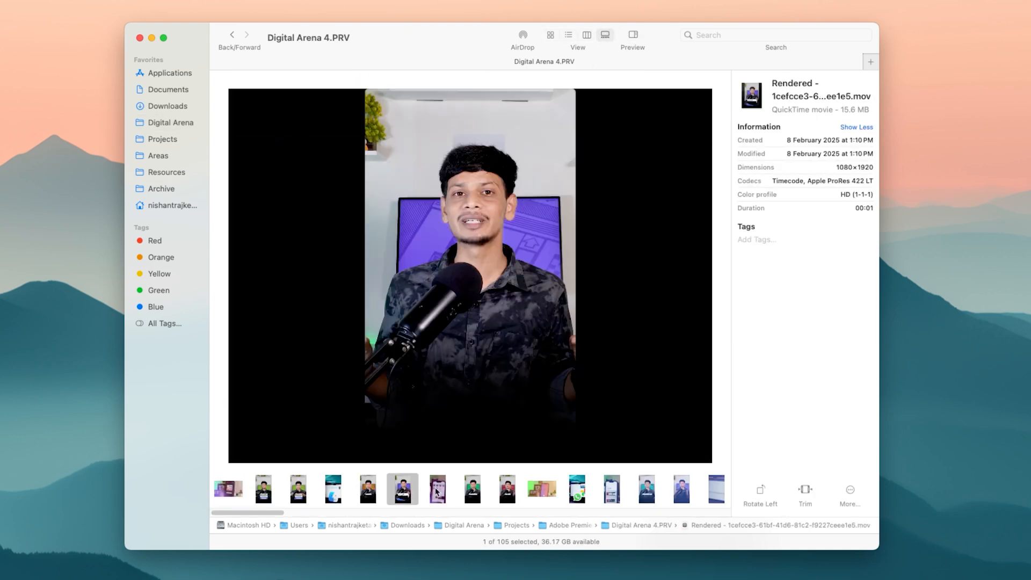
key("Right")
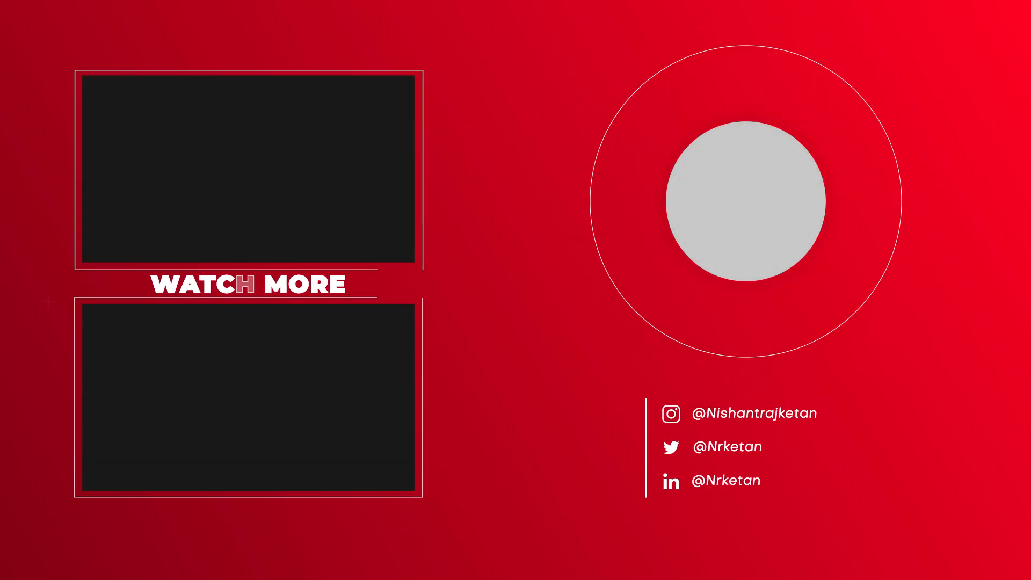